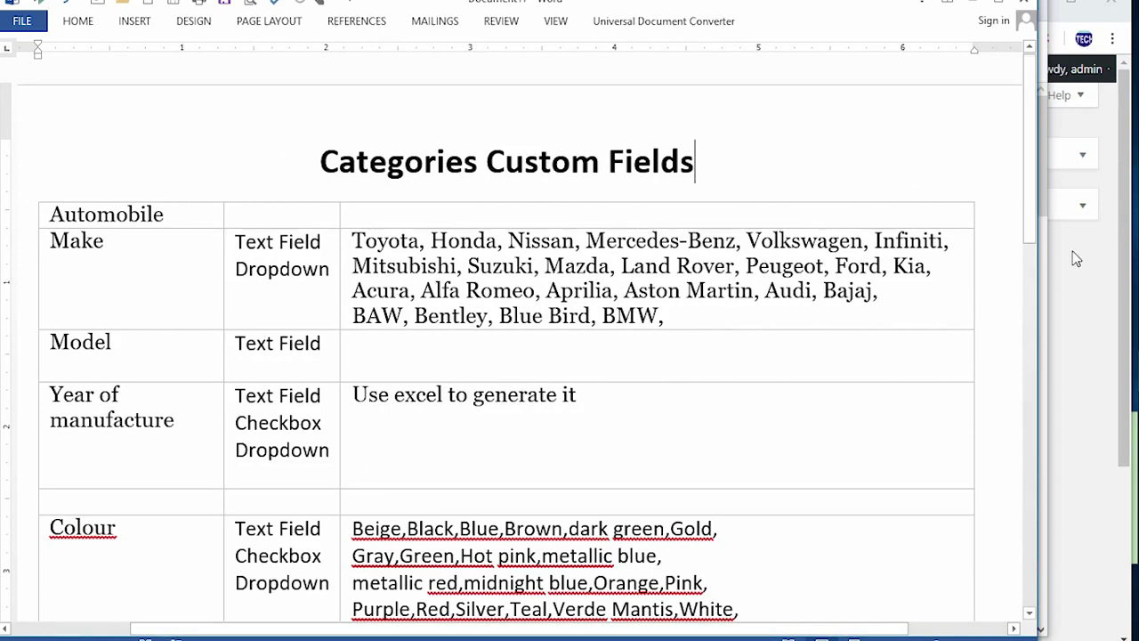
# - Bring the browser with the Classiera User Ads page in front of the Word document
pyautogui.hotkey('alt', 'Tab')
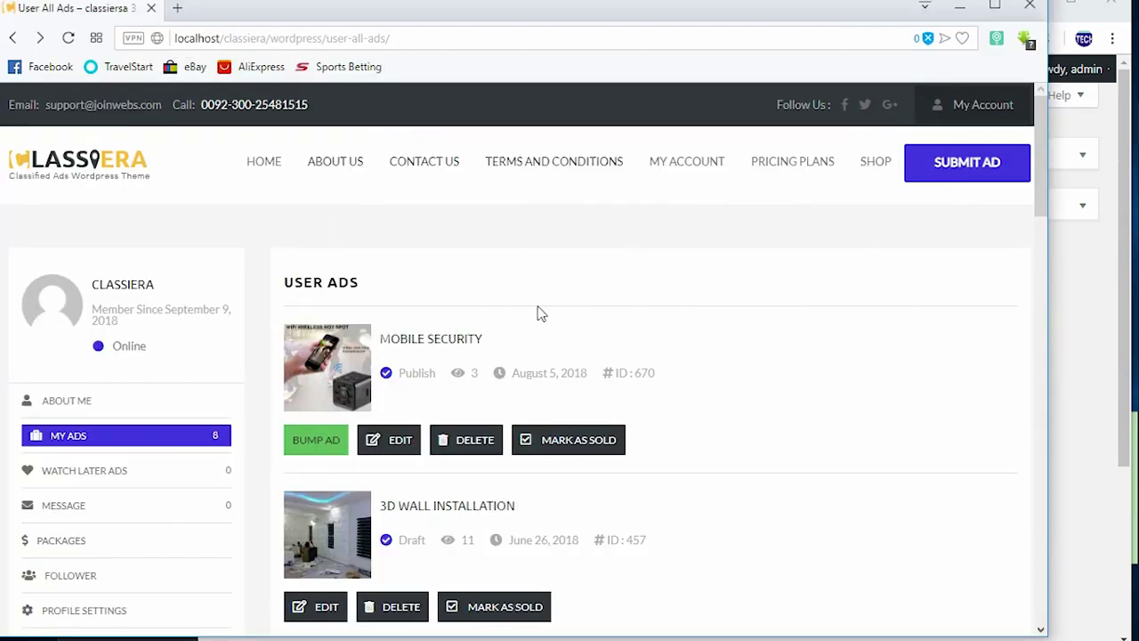
# - Start a new ad with category Automotive and subcategory Cars
pyautogui.click(956, 171)
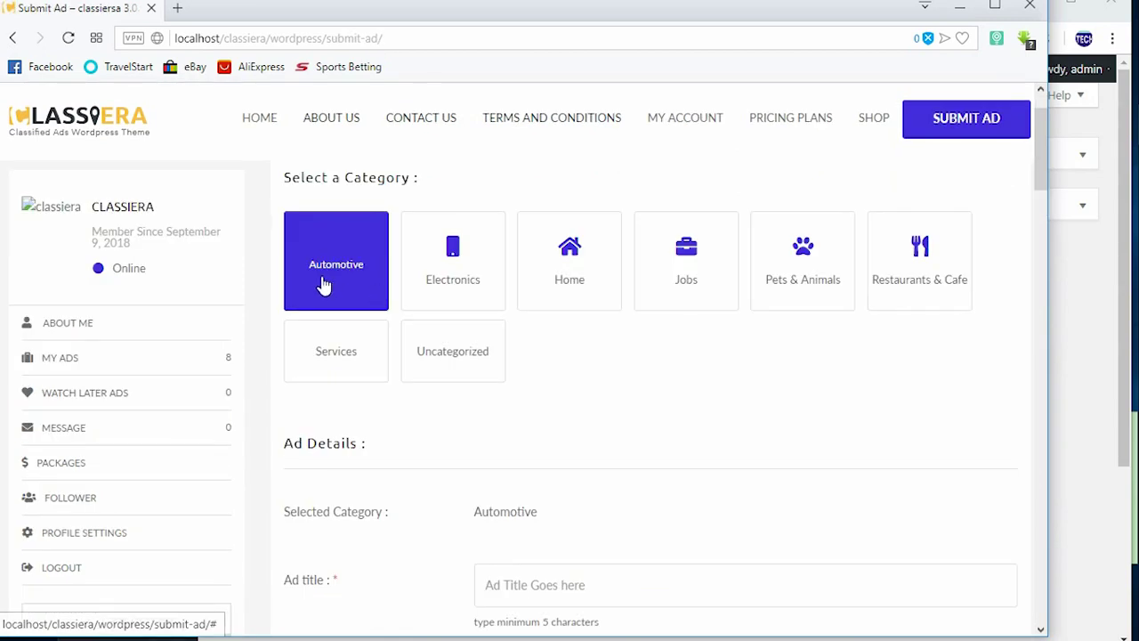
pyautogui.click(323, 280)
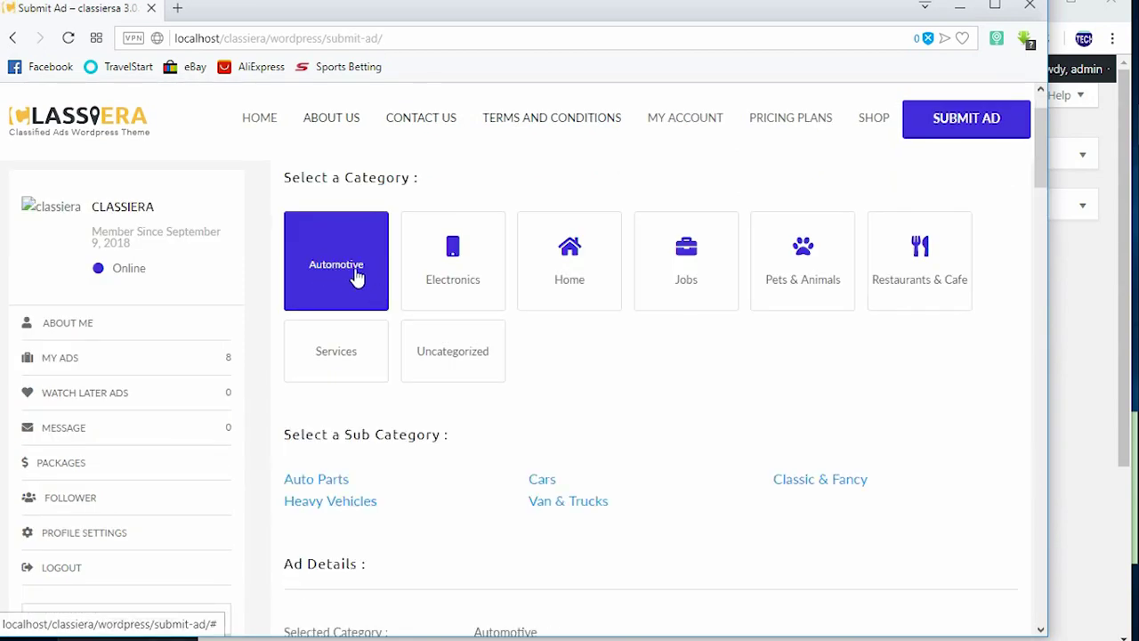
pyautogui.scroll(-2, 386, 287)
pyautogui.click(544, 305)
# - Highlight the Automotive / Cars category text and scroll through the ad form
pyautogui.moveTo(583, 456); pyautogui.dragTo(472, 465)
pyautogui.scroll(-3, 653, 356)
pyautogui.scroll(2, 653, 356)
pyautogui.click(568, 288)
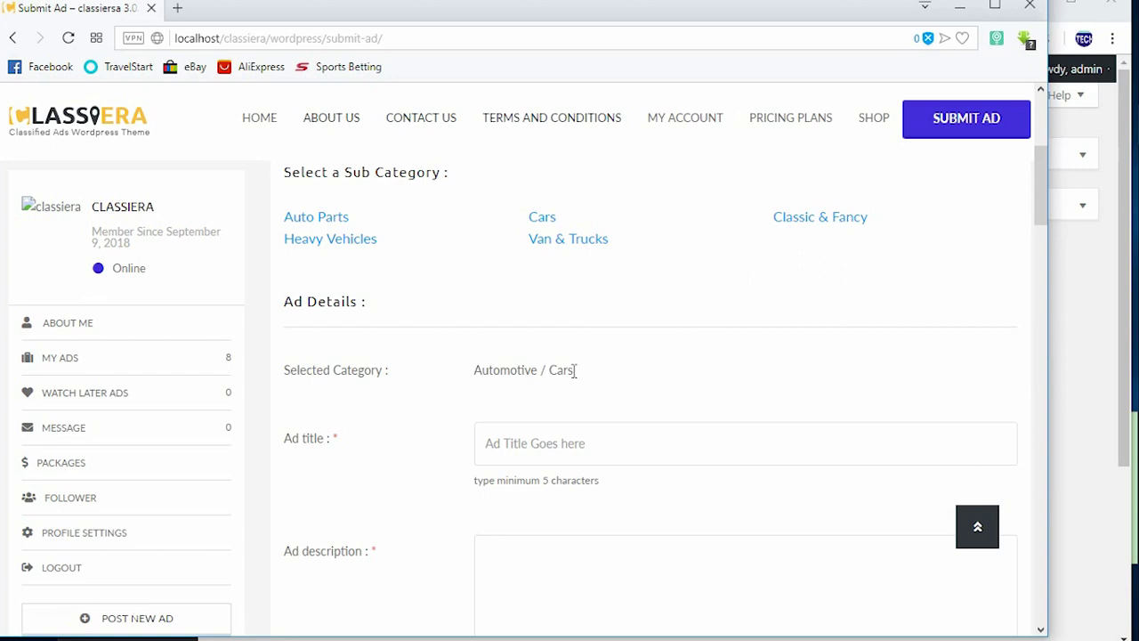
pyautogui.moveTo(575, 371); pyautogui.dragTo(469, 388)
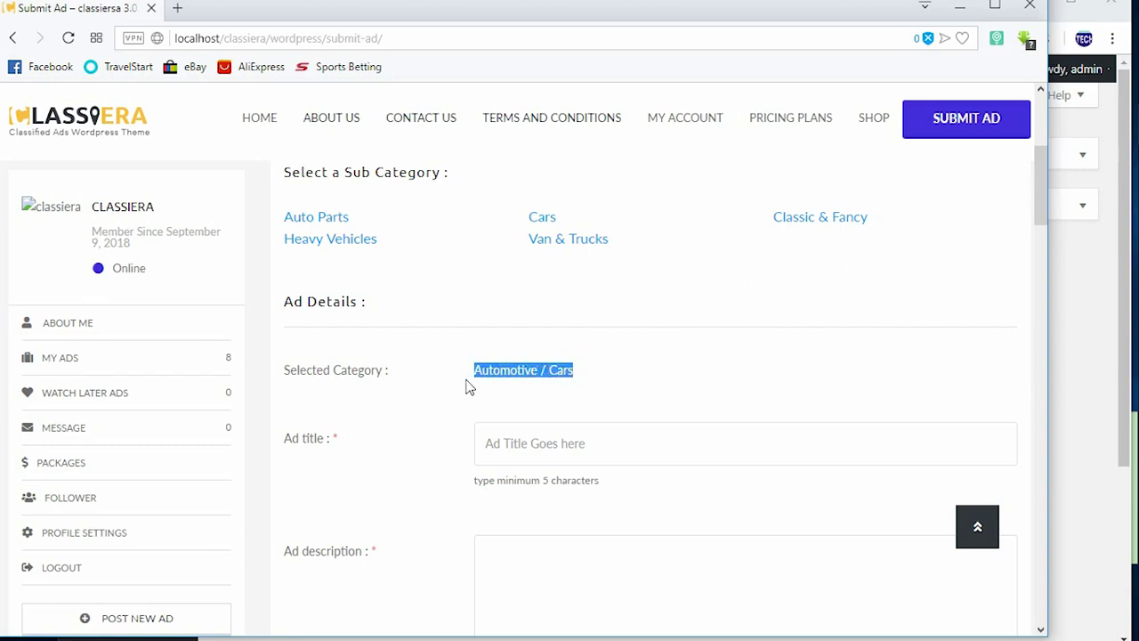
pyautogui.click(567, 374)
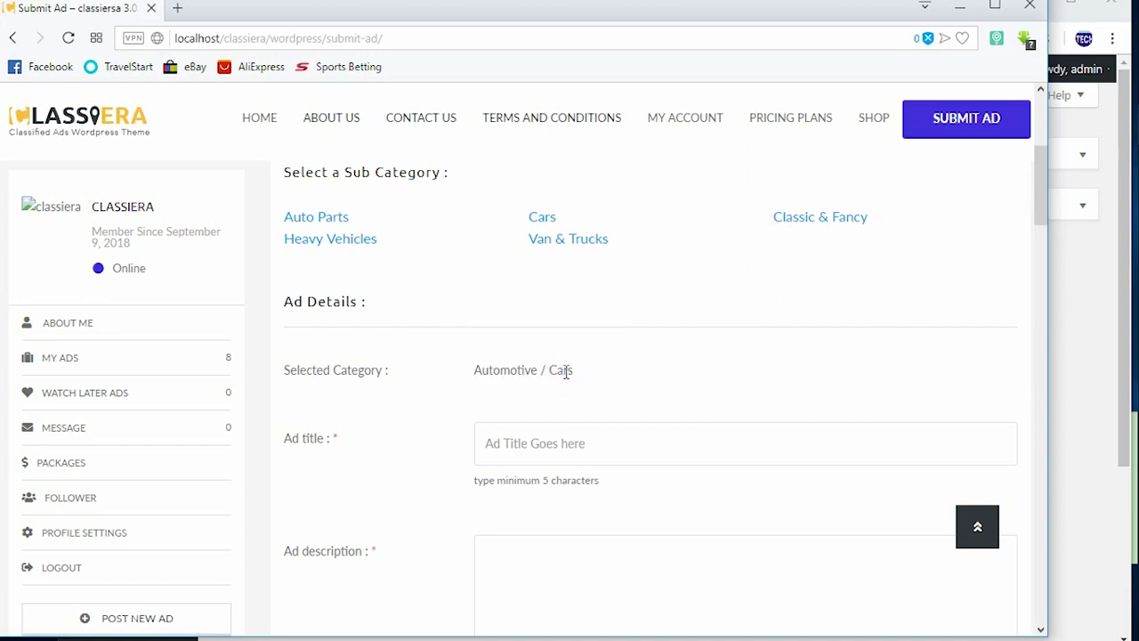
pyautogui.scroll(-5, 566, 372)
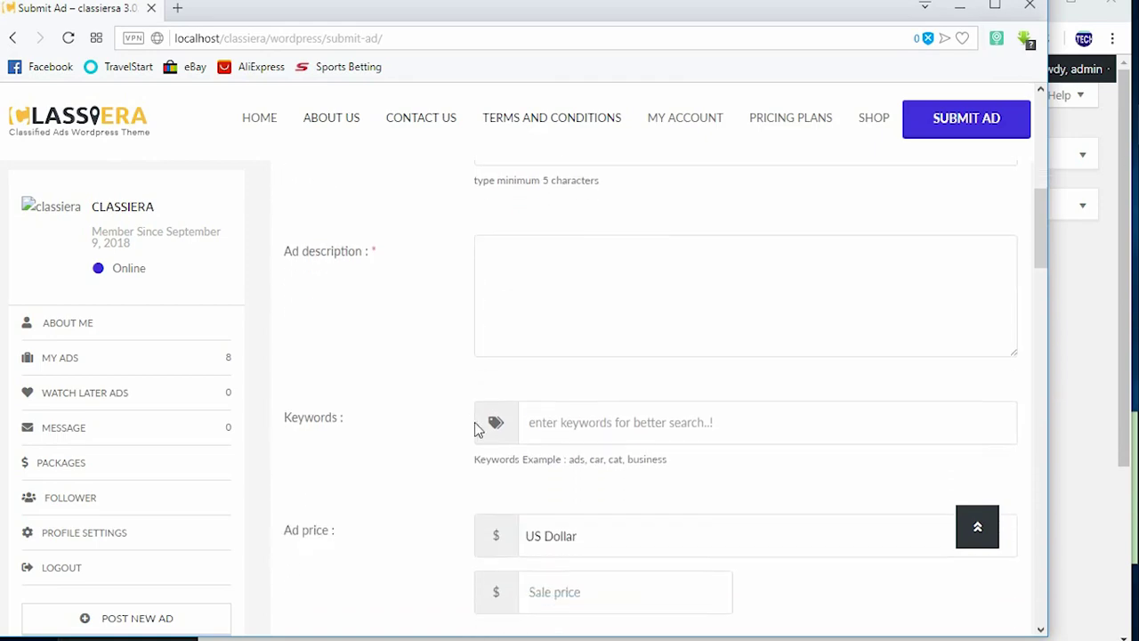
pyautogui.scroll(-5, 488, 498)
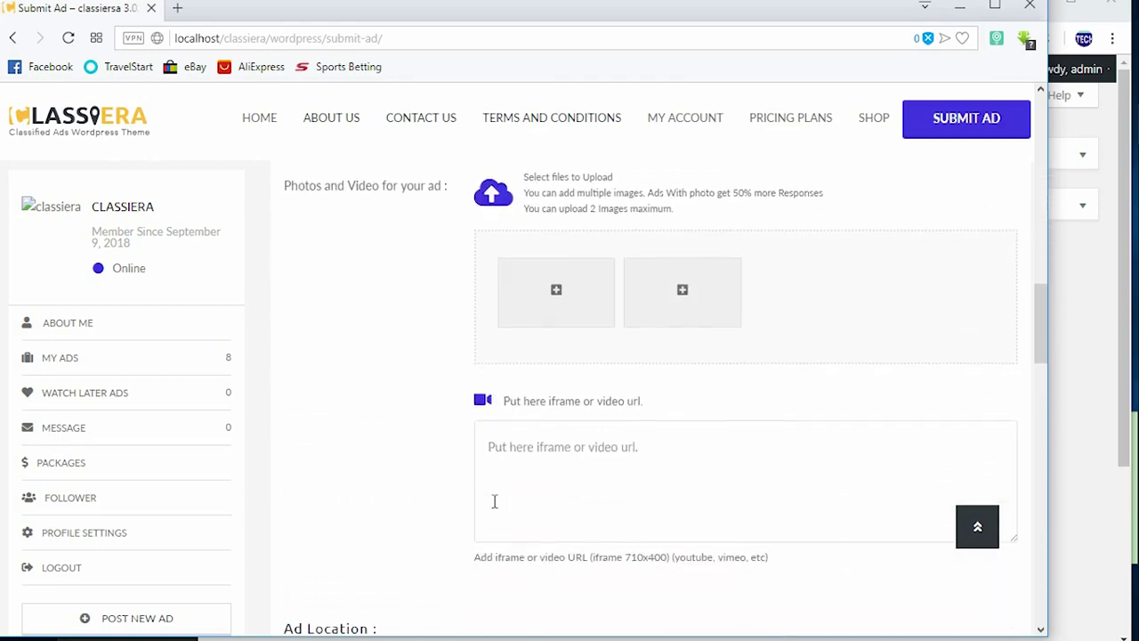
pyautogui.scroll(4, 817, 460)
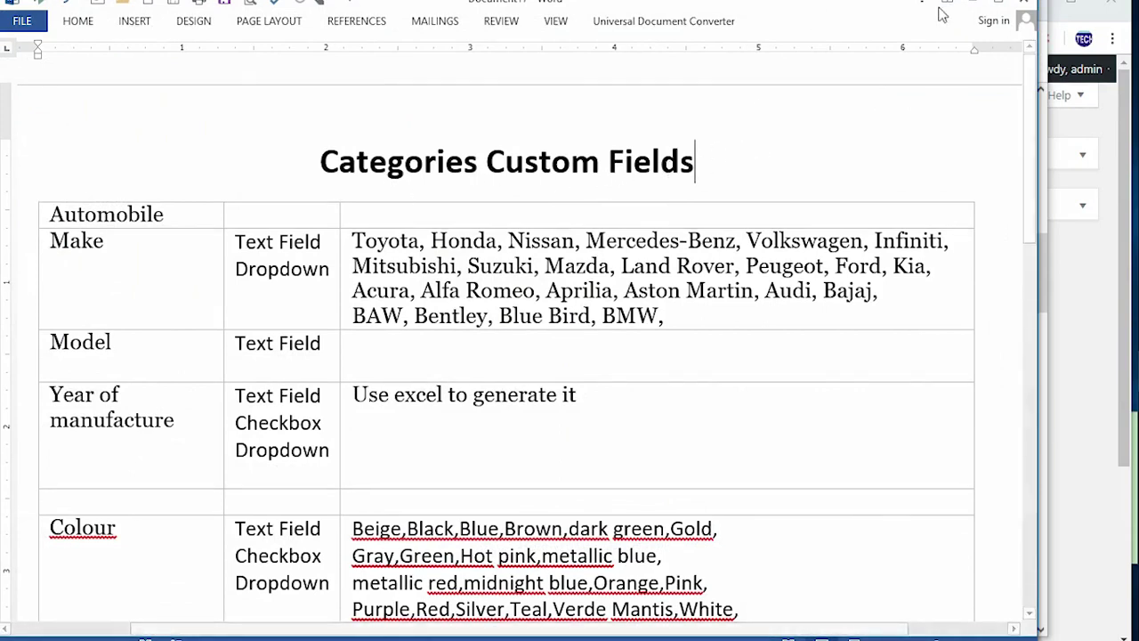
pyautogui.click(971, 8)
pyautogui.scroll(4, 488, 306)
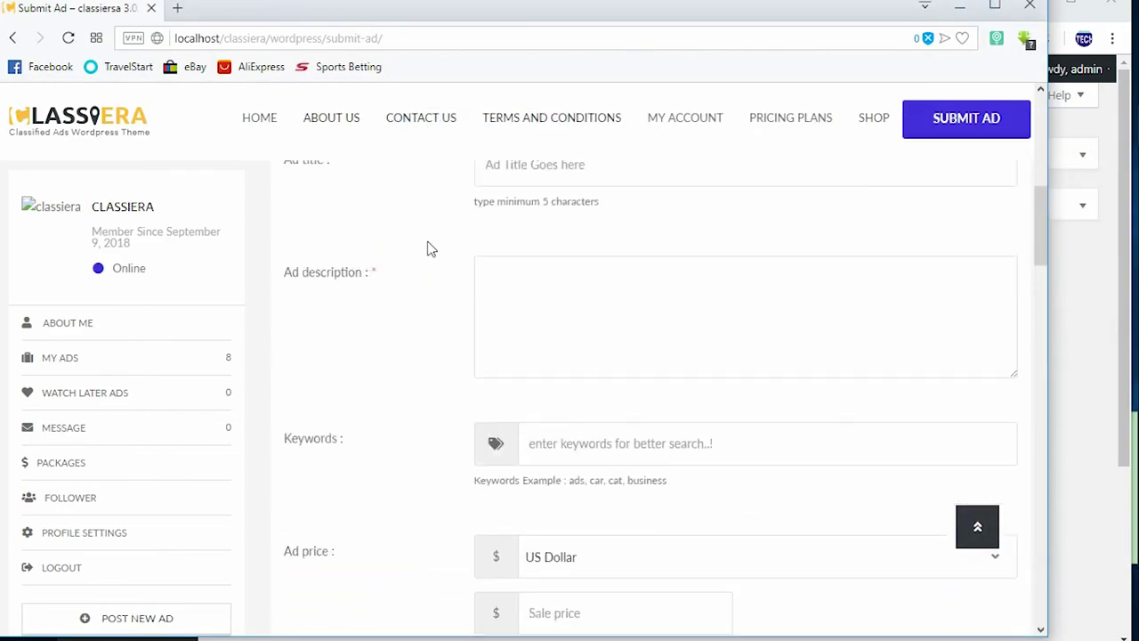
pyautogui.scroll(8, 427, 249)
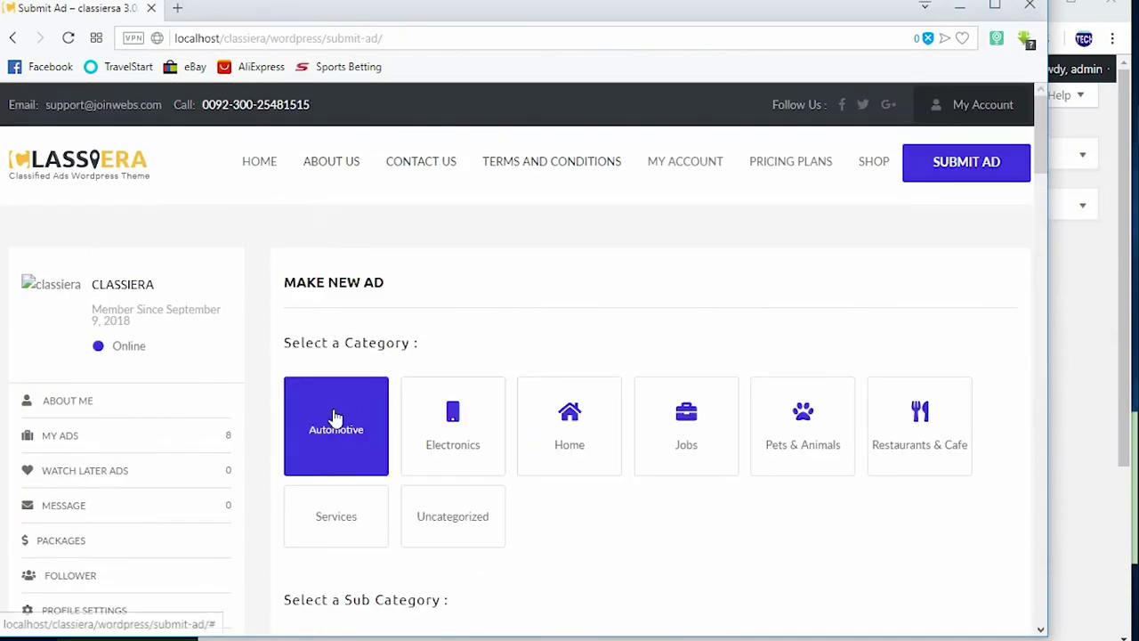
pyautogui.scroll(-5, 339, 420)
pyautogui.hotkey('alt', 'Tab')
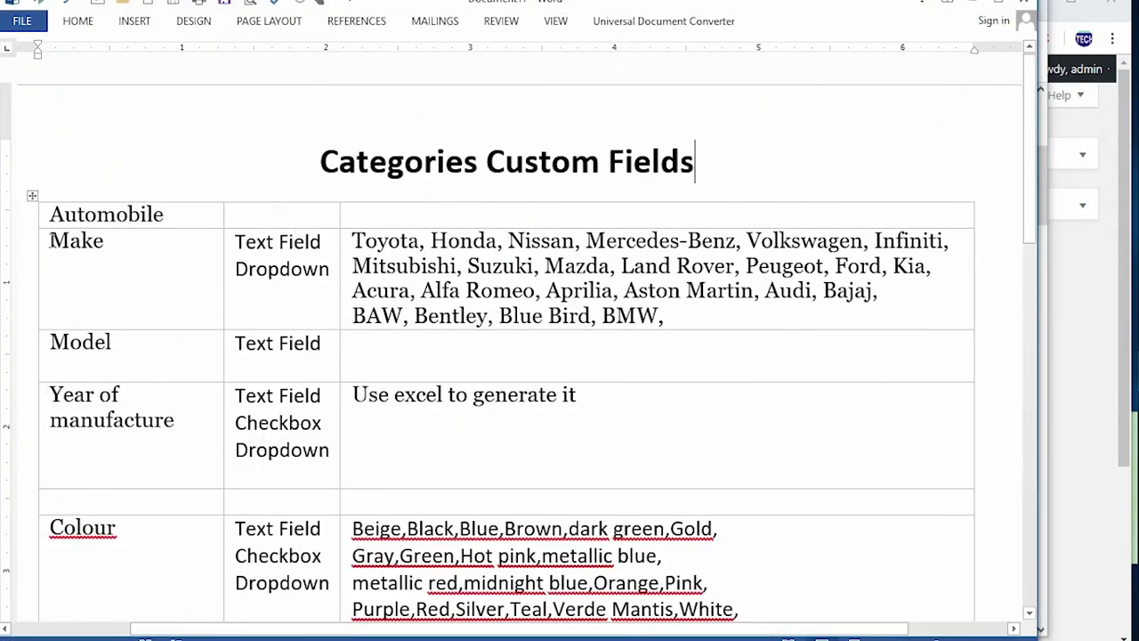
pyautogui.moveTo(51, 240); pyautogui.dragTo(105, 242)
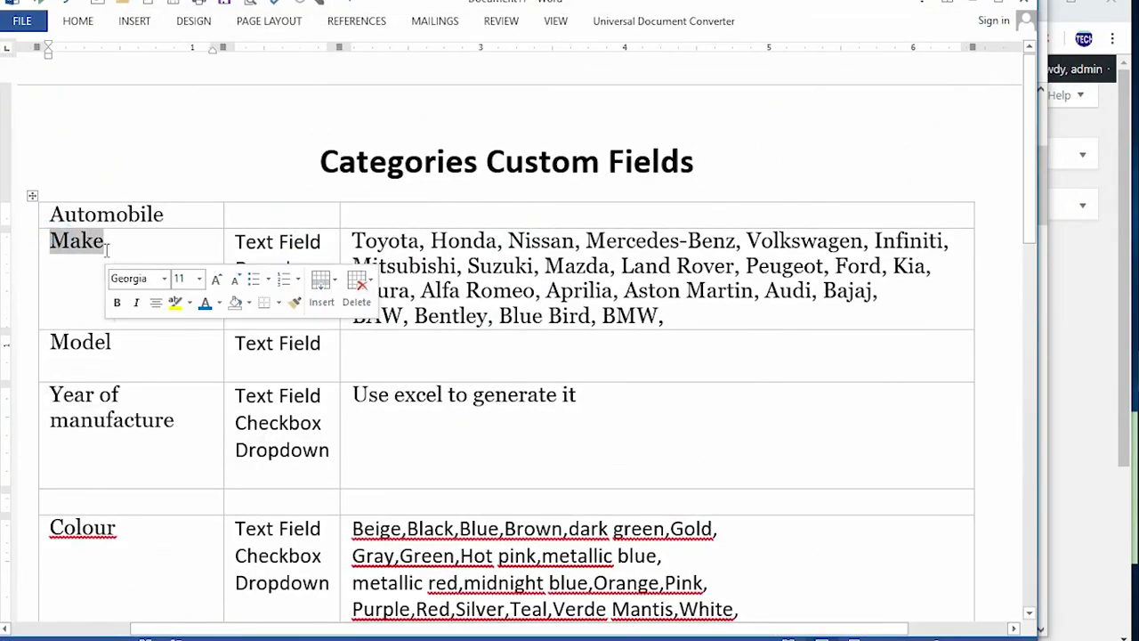
pyautogui.click(356, 230)
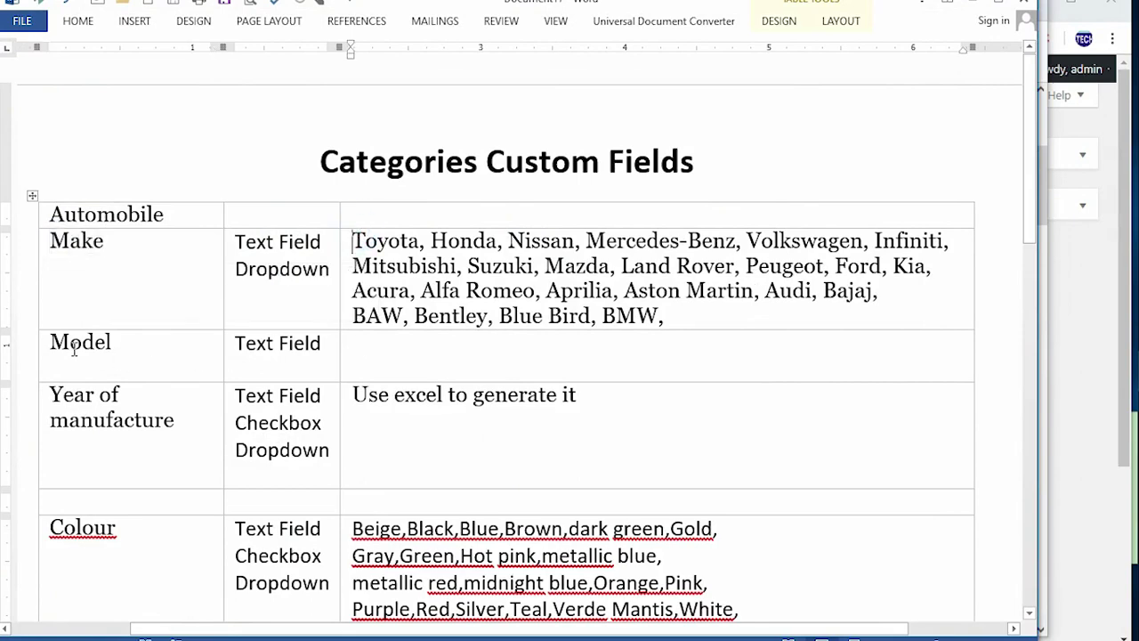
pyautogui.scroll(-3, 87, 423)
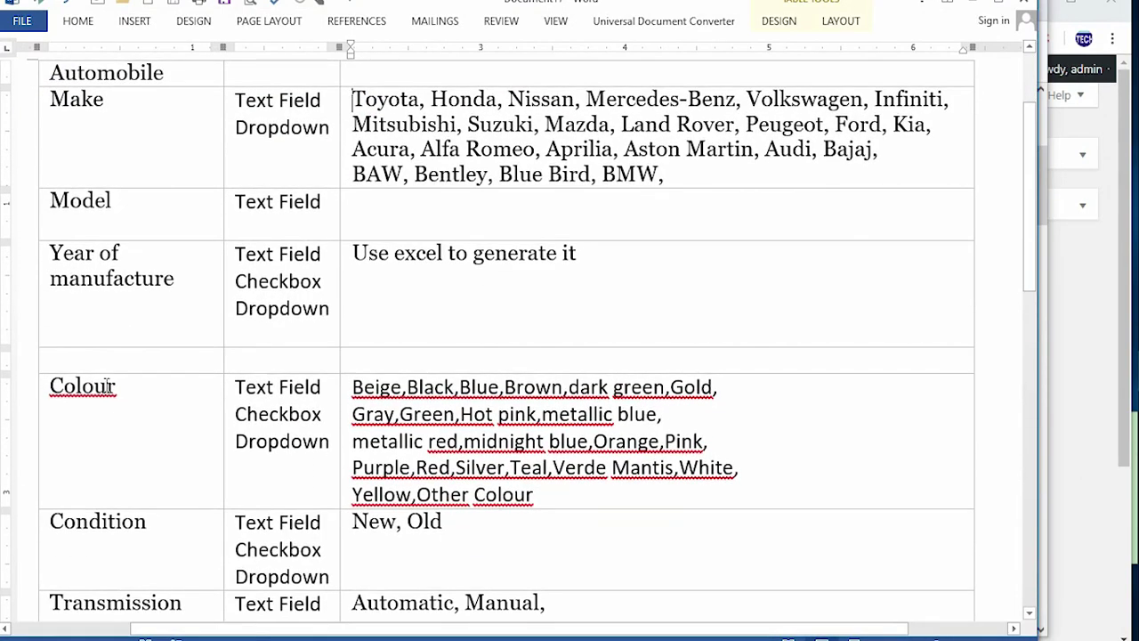
pyautogui.scroll(-6, 107, 386)
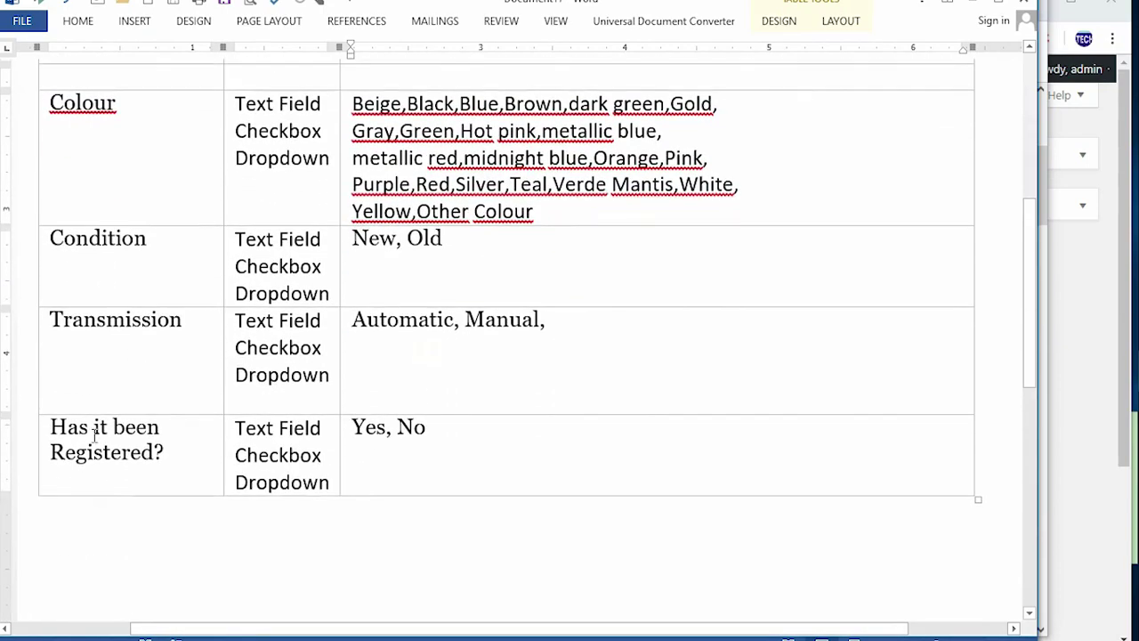
pyautogui.scroll(9, 408, 442)
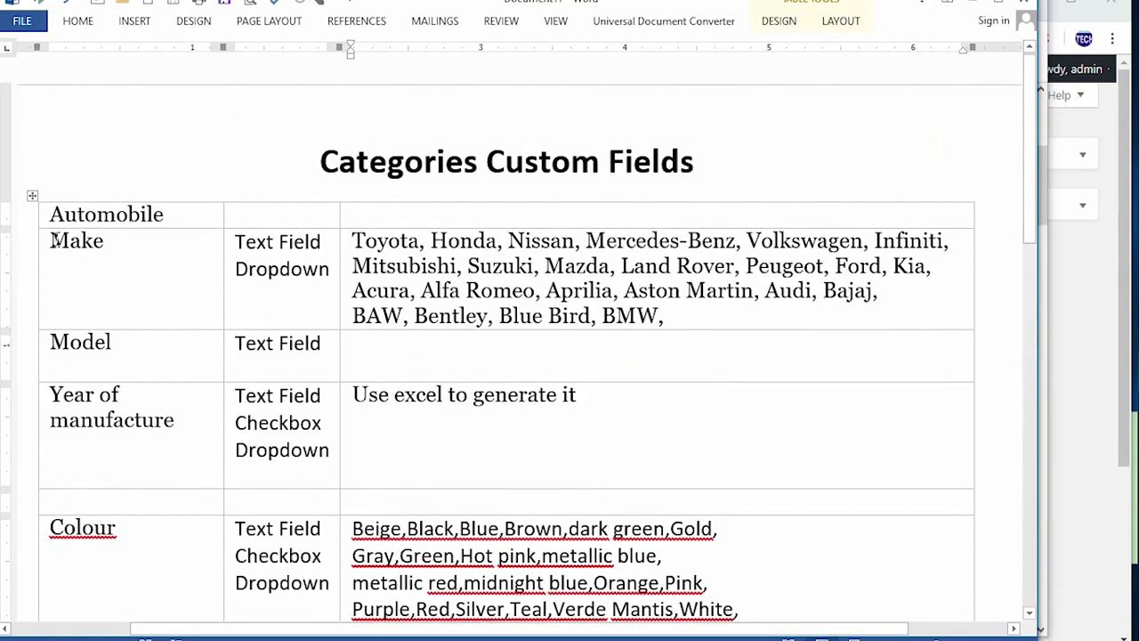
pyautogui.moveTo(53, 240); pyautogui.dragTo(104, 246)
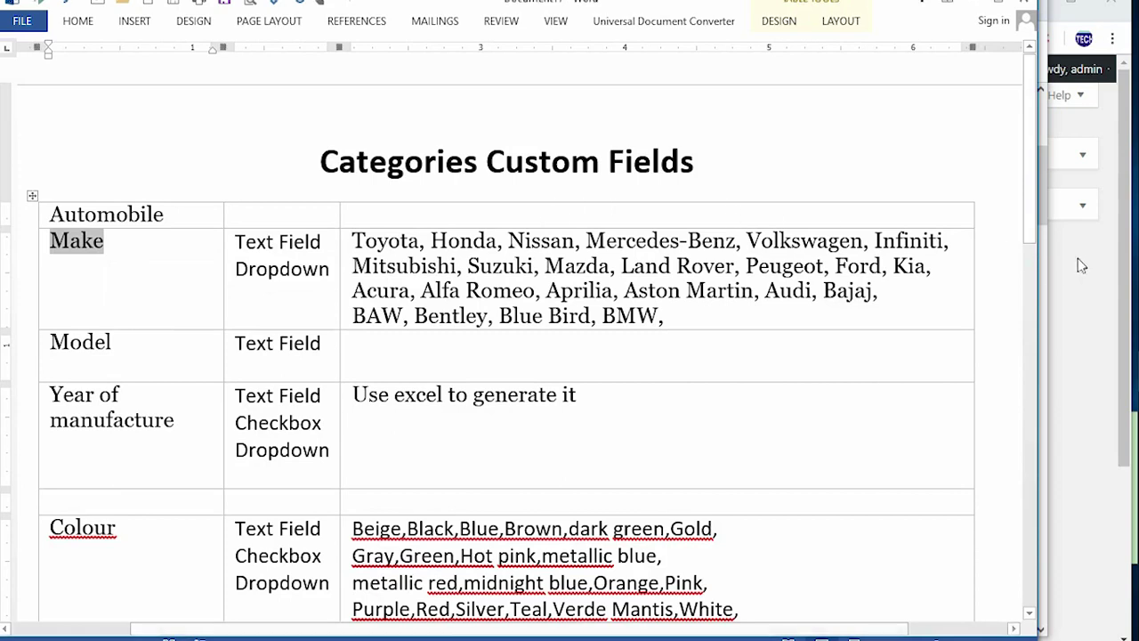
# - Go to Appearance > Categories Custom Fields in the dashboard and open the Select category list
pyautogui.click(1124, 260)
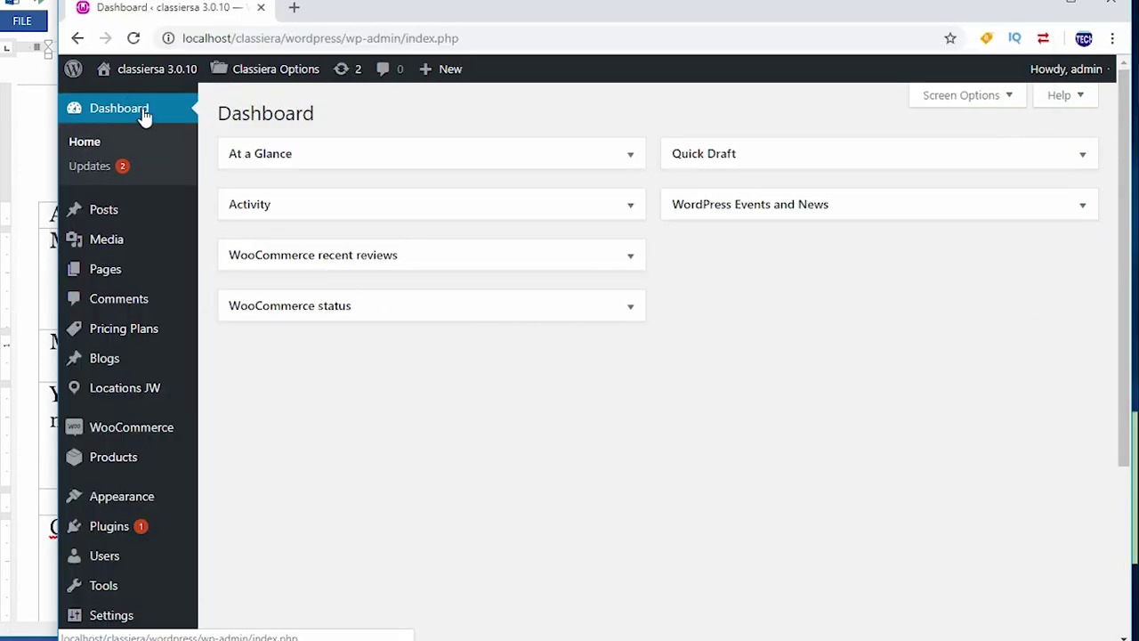
pyautogui.moveTo(174, 276)
pyautogui.scroll(-3, 174, 276)
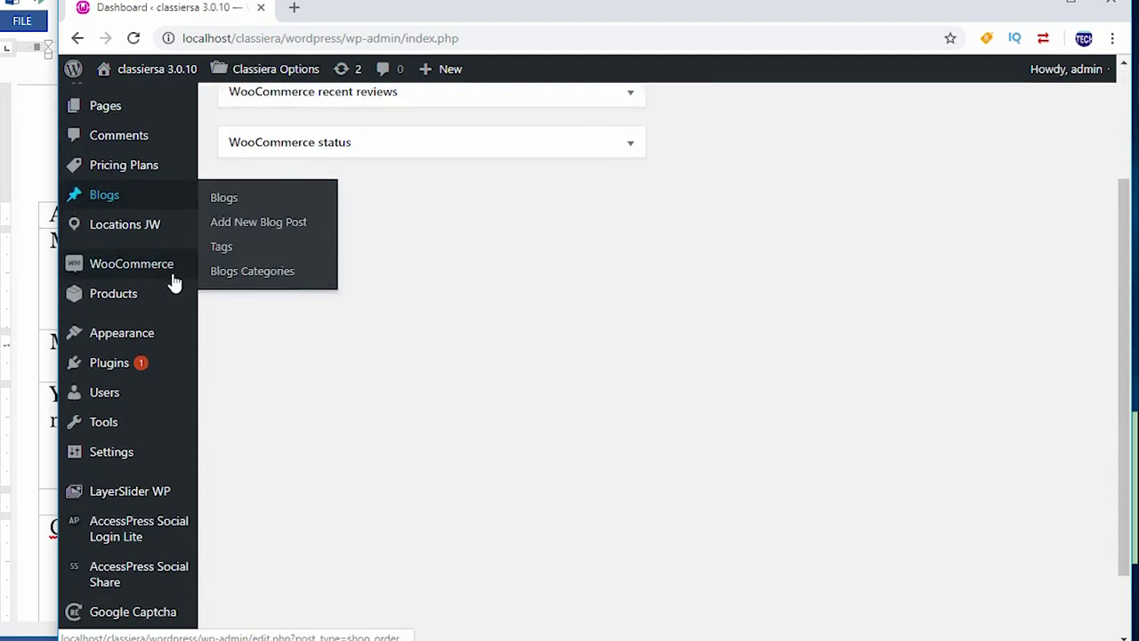
pyautogui.moveTo(129, 325)
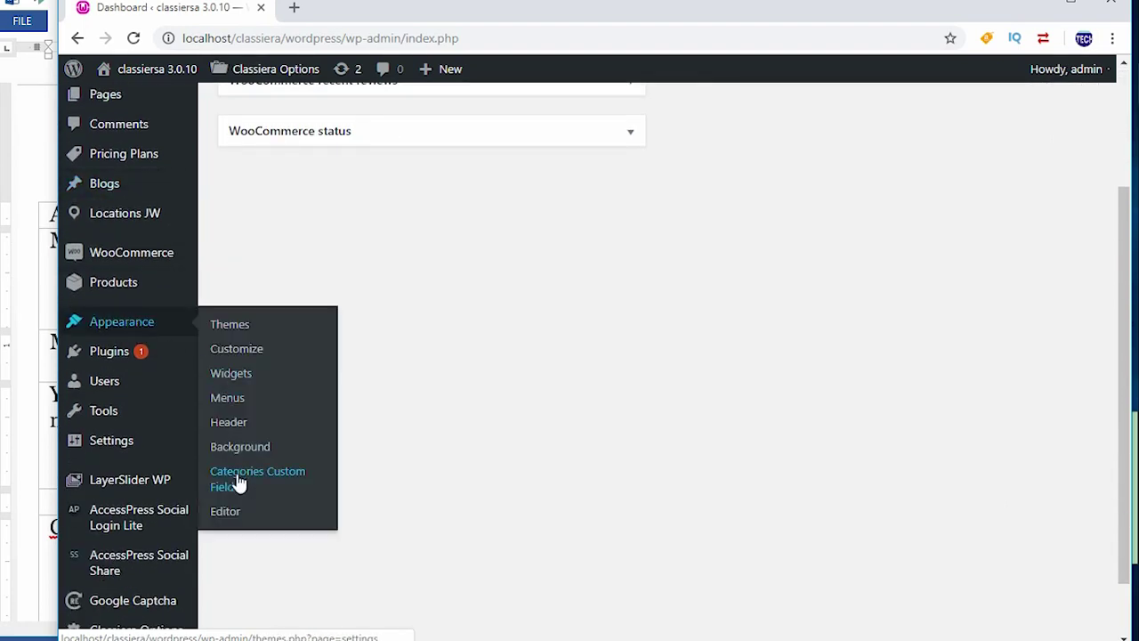
pyautogui.click(283, 484)
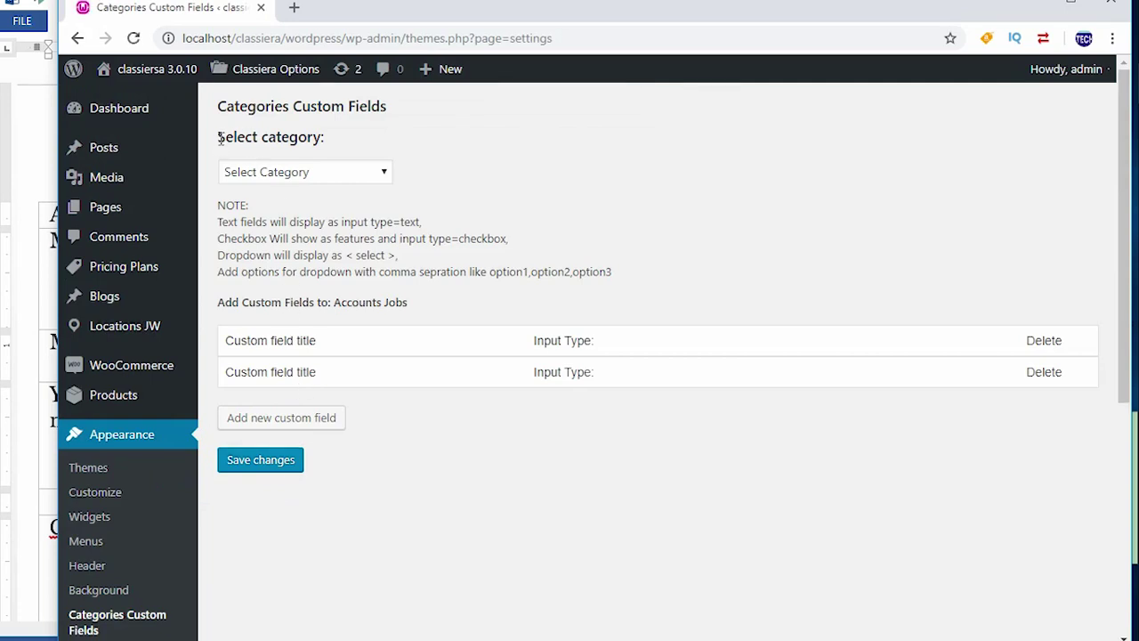
pyautogui.moveTo(220, 138); pyautogui.dragTo(318, 152)
pyautogui.click(113, 621)
pyautogui.click(381, 174)
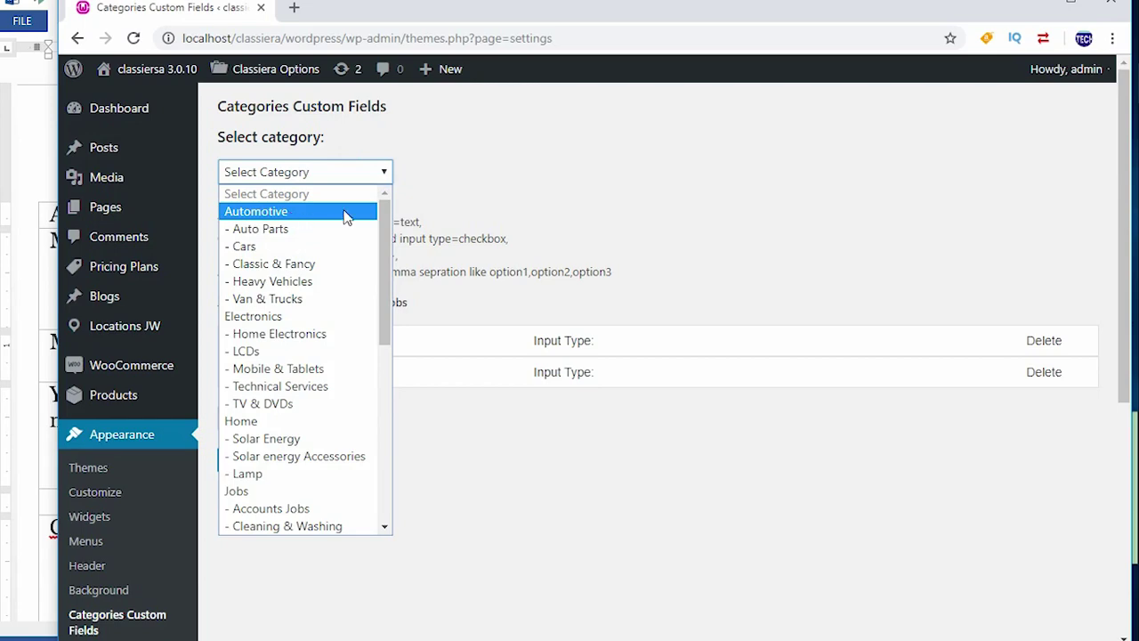
# - Review the Submit Ad page and highlight its chosen Cars subcategory
pyautogui.click(1071, 2)
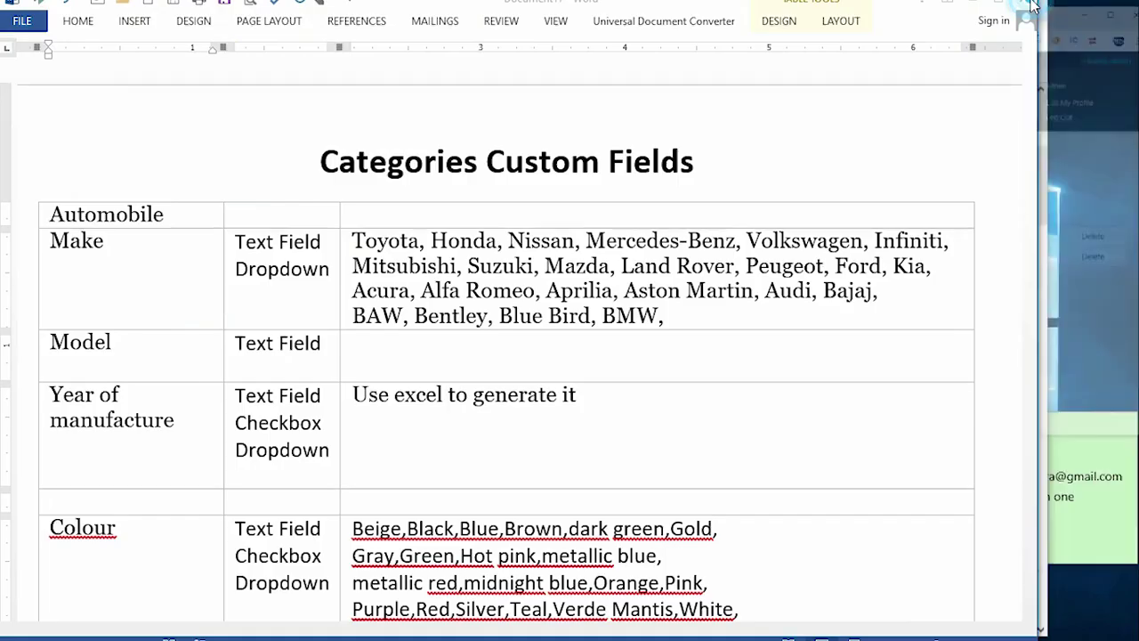
pyautogui.click(971, 3)
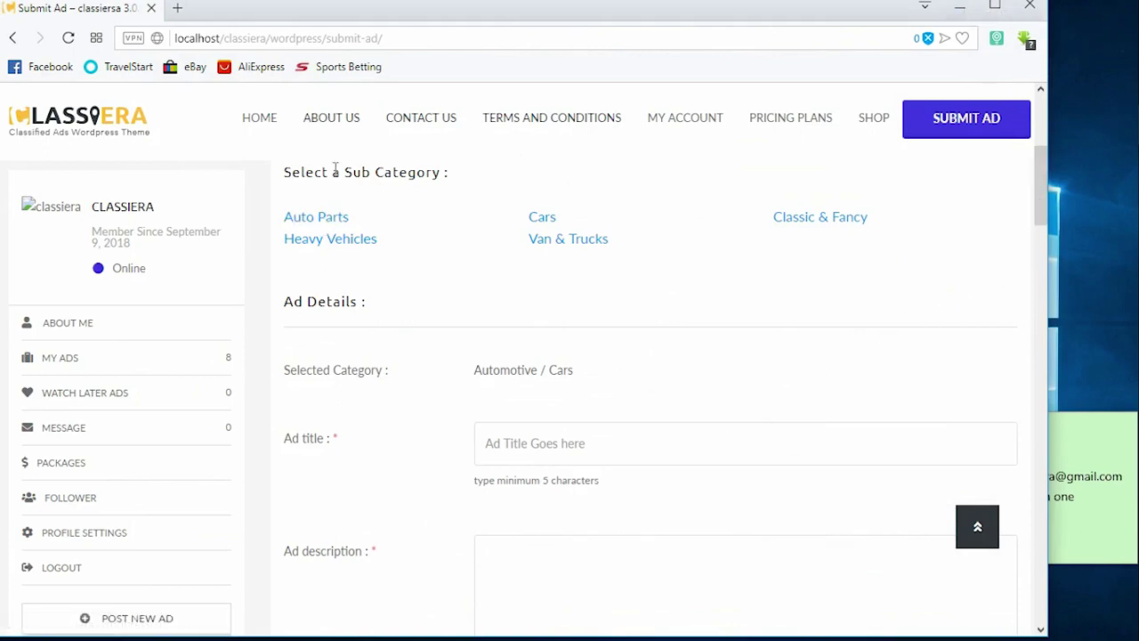
pyautogui.scroll(1, 330, 183)
pyautogui.scroll(2, 331, 200)
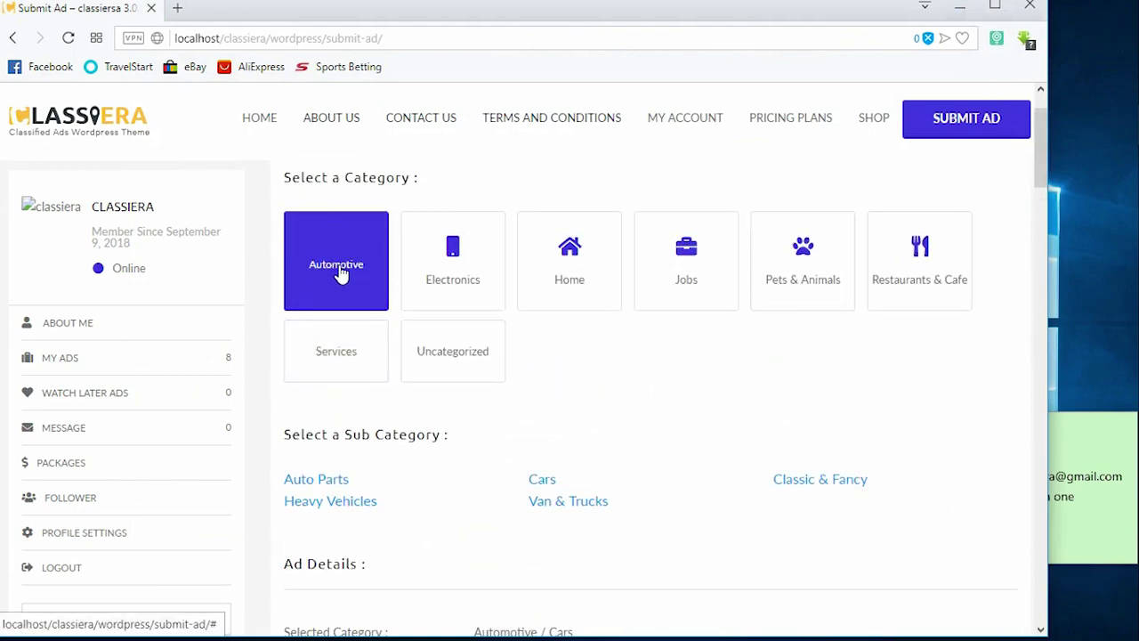
pyautogui.scroll(-2, 338, 271)
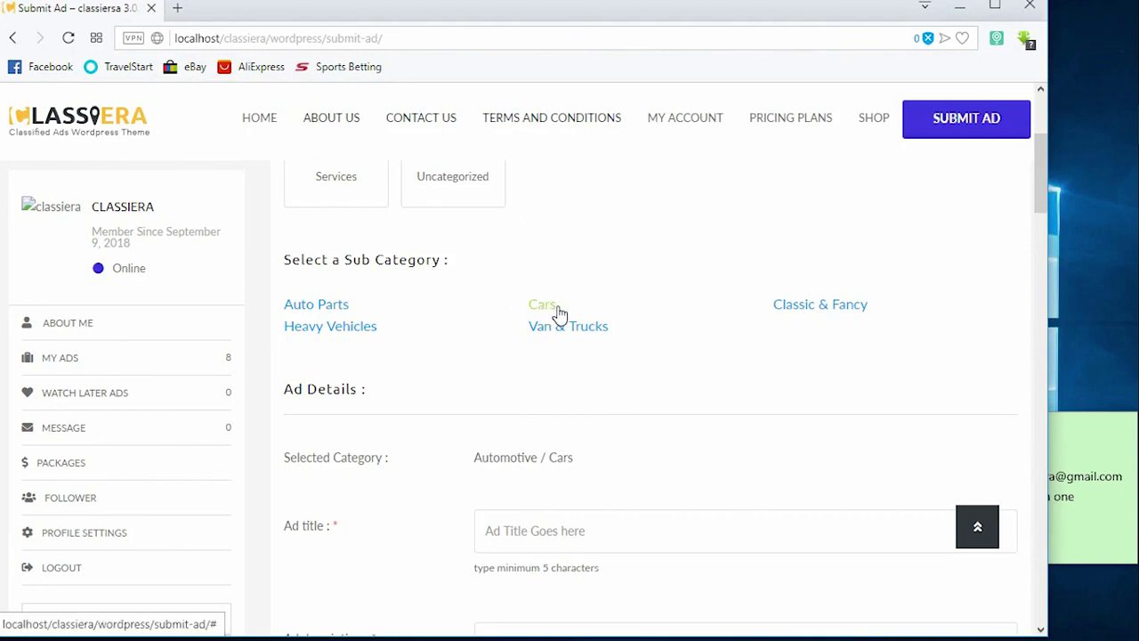
pyautogui.moveTo(568, 309); pyautogui.dragTo(529, 311)
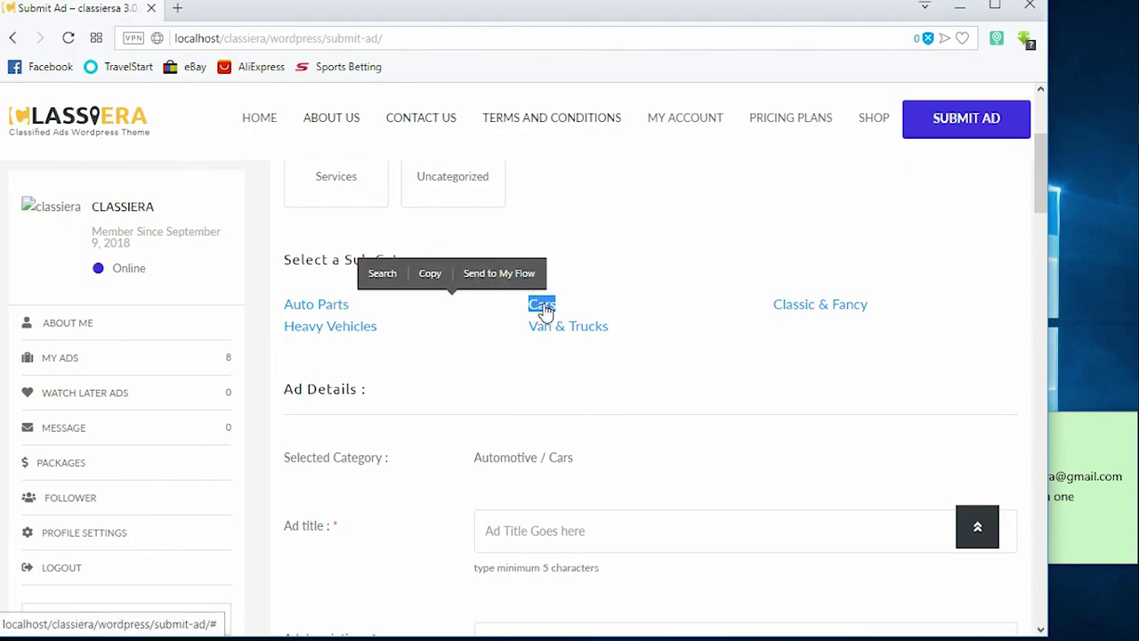
pyautogui.click(538, 375)
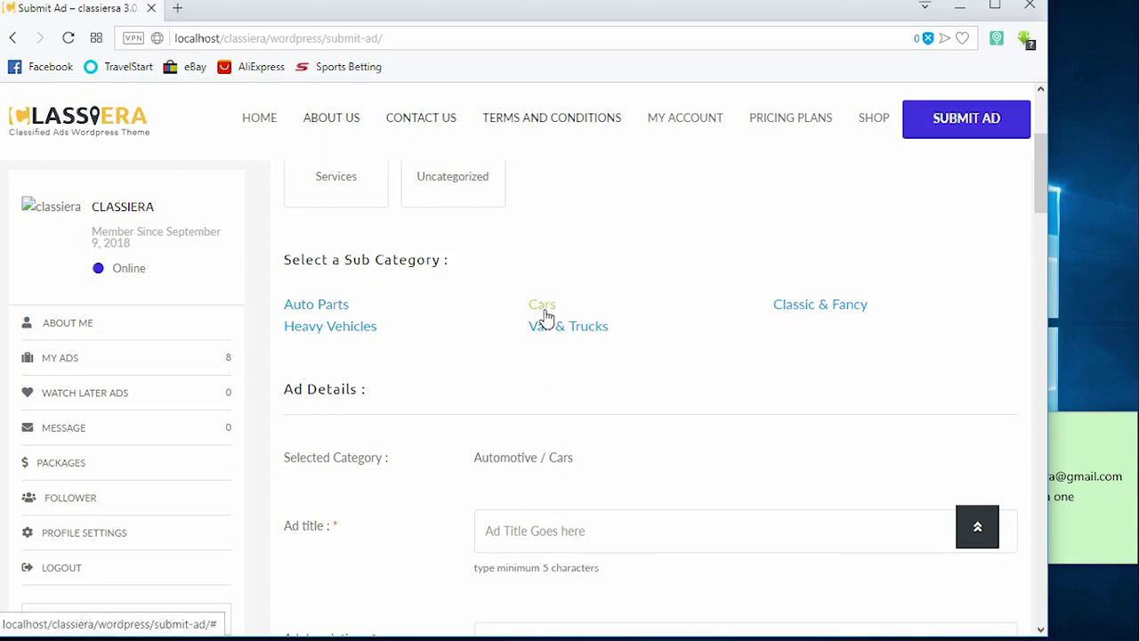
# - Bring the Categories Custom Fields admin page back in front
pyautogui.scroll(2, 400, 347)
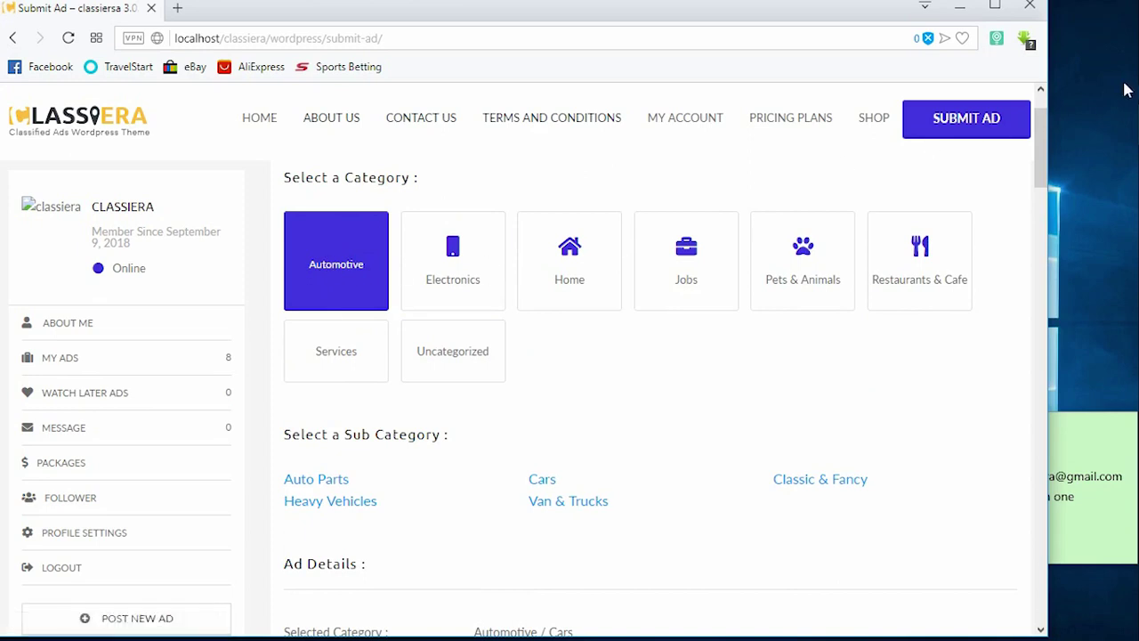
pyautogui.moveTo(1135, 90)
pyautogui.click(1022, 203)
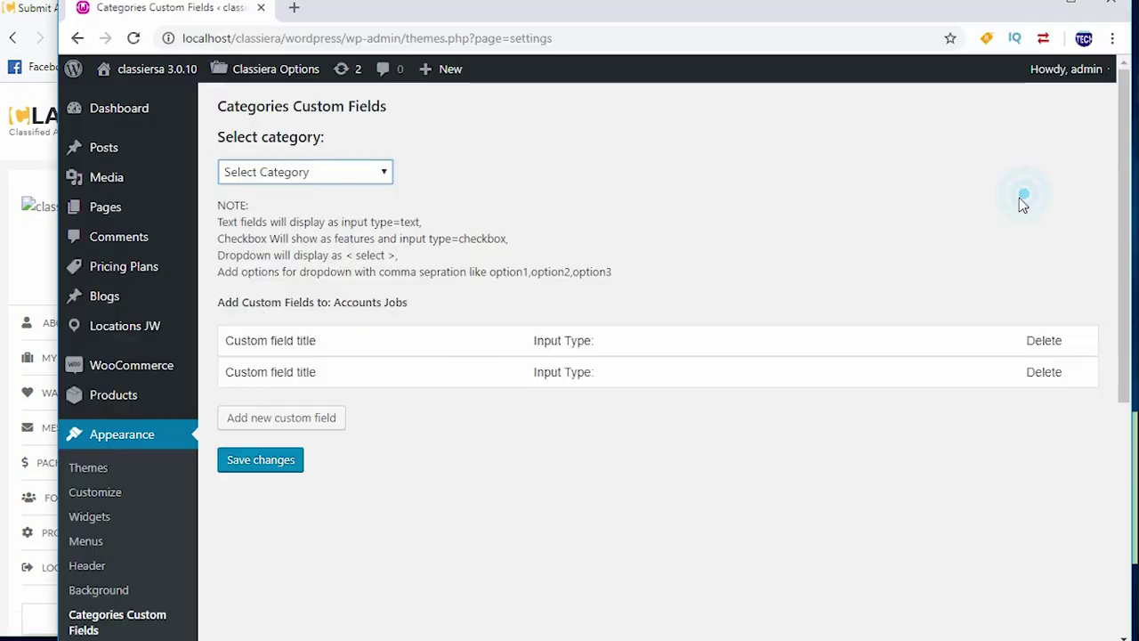
# - Choose Cars in Select category and add three blank custom field rows
pyautogui.click(382, 173)
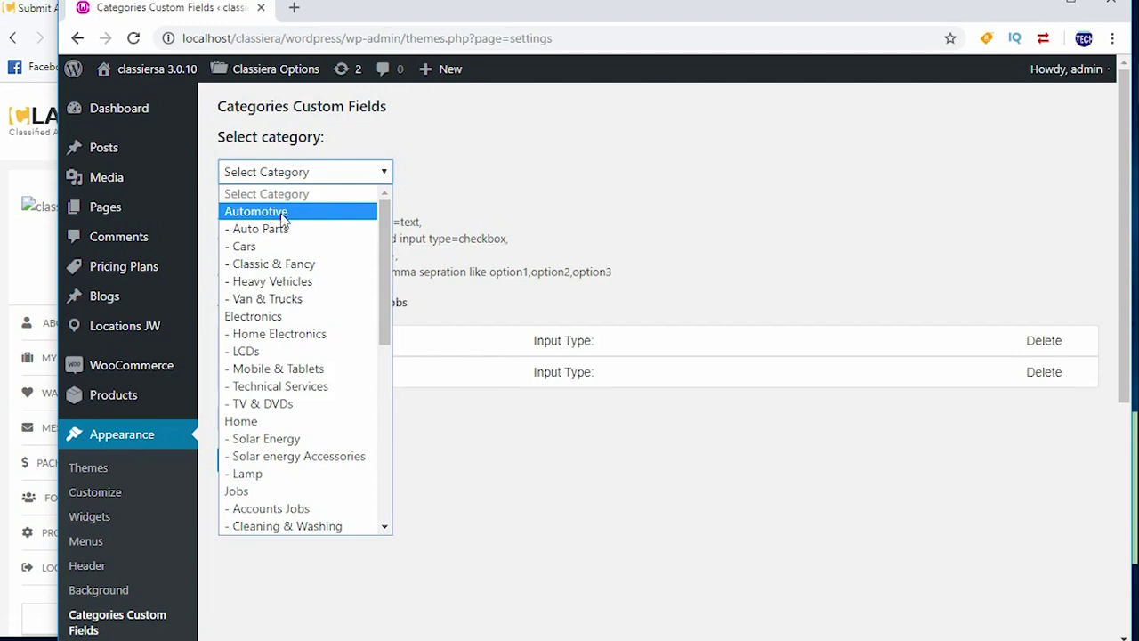
pyautogui.click(249, 247)
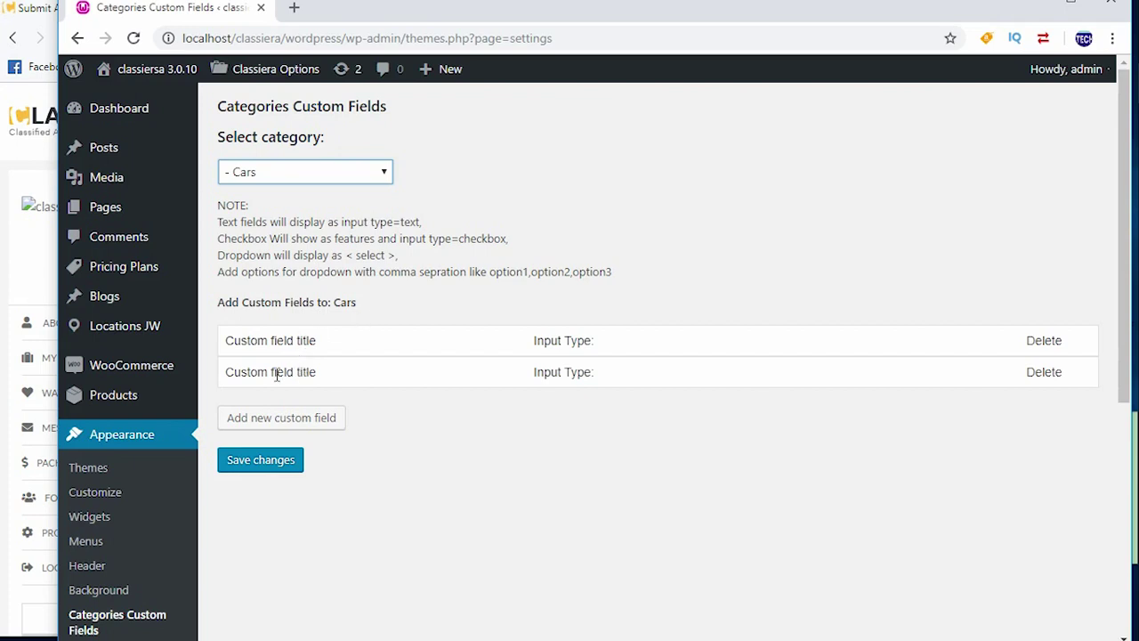
pyautogui.click(264, 424)
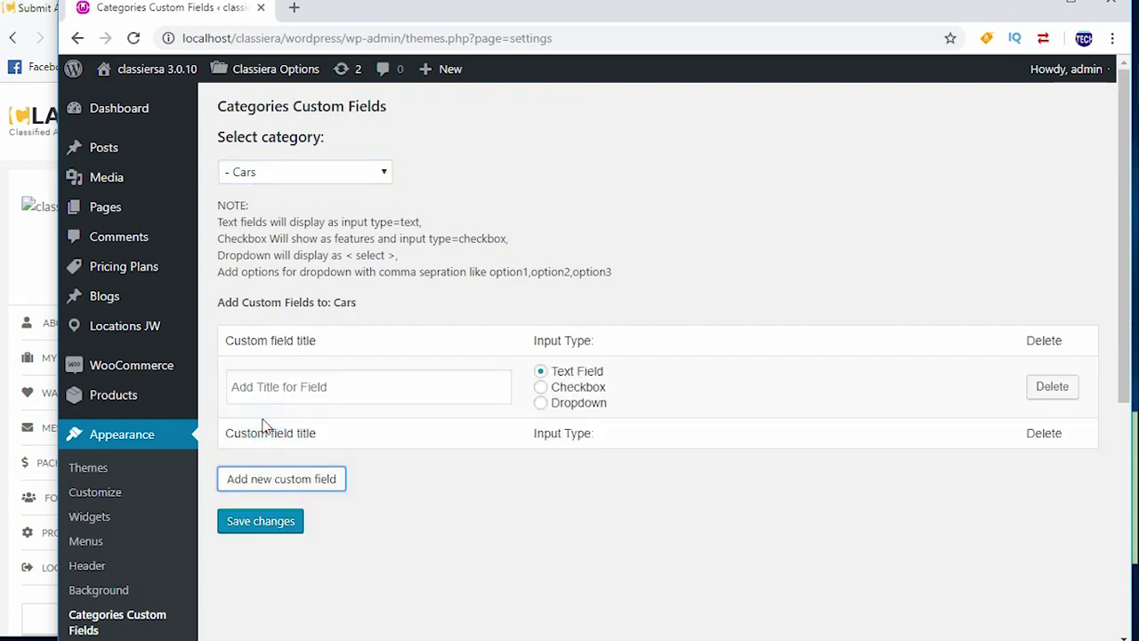
pyautogui.click(250, 389)
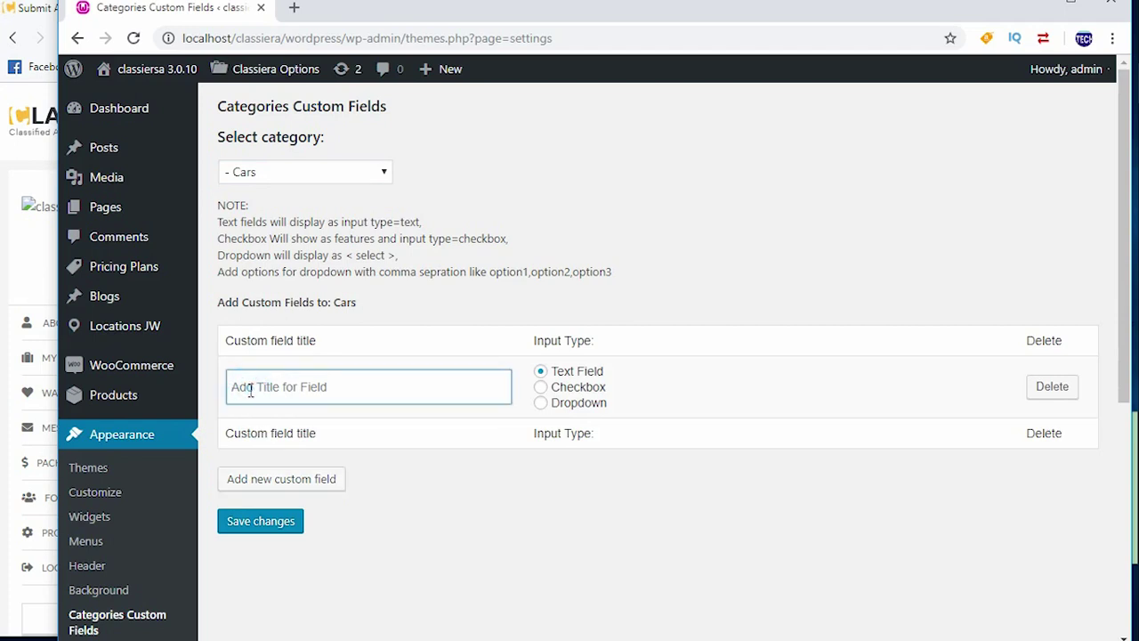
pyautogui.click(272, 481)
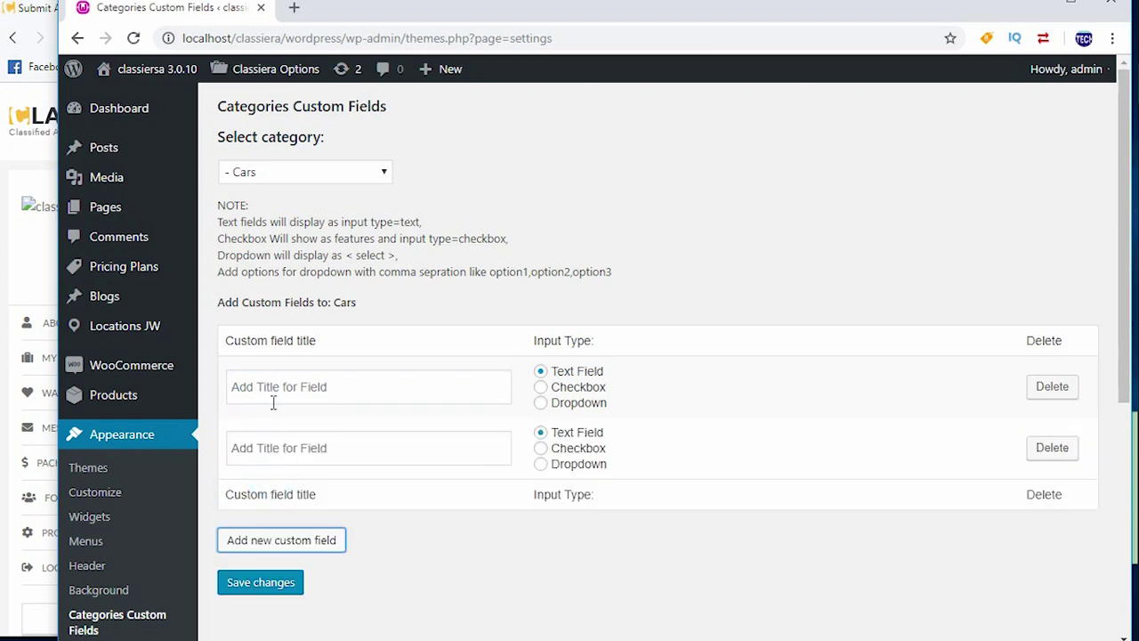
pyautogui.click(263, 541)
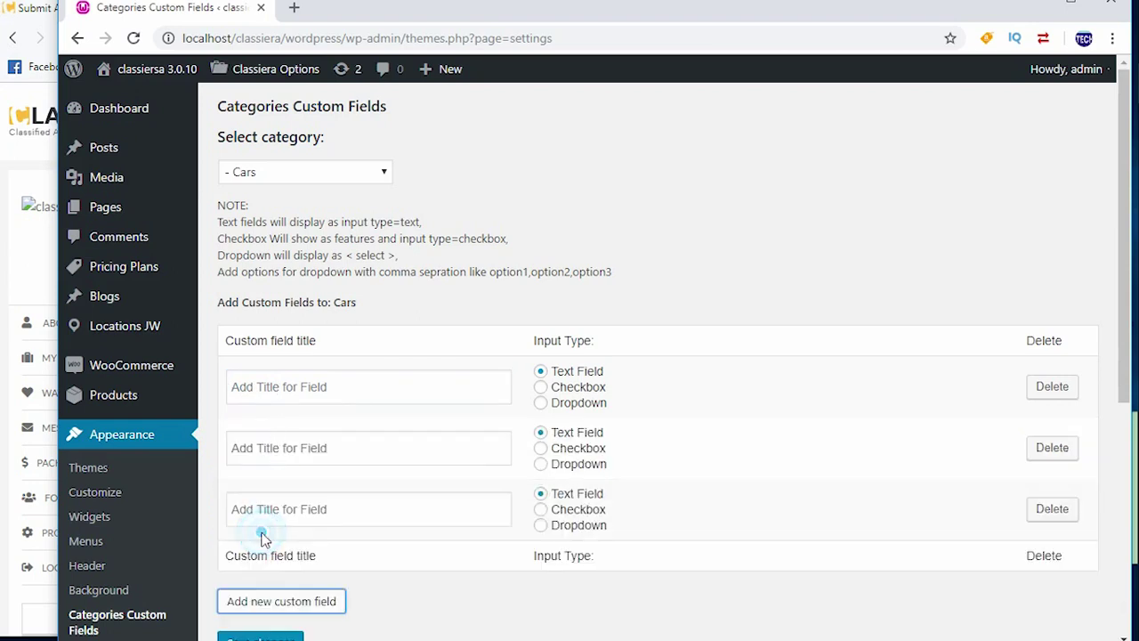
# - Get ready to copy the 'Make' label from the Word field list
pyautogui.click(281, 387)
pyautogui.hotkey('alt', 'Tab')
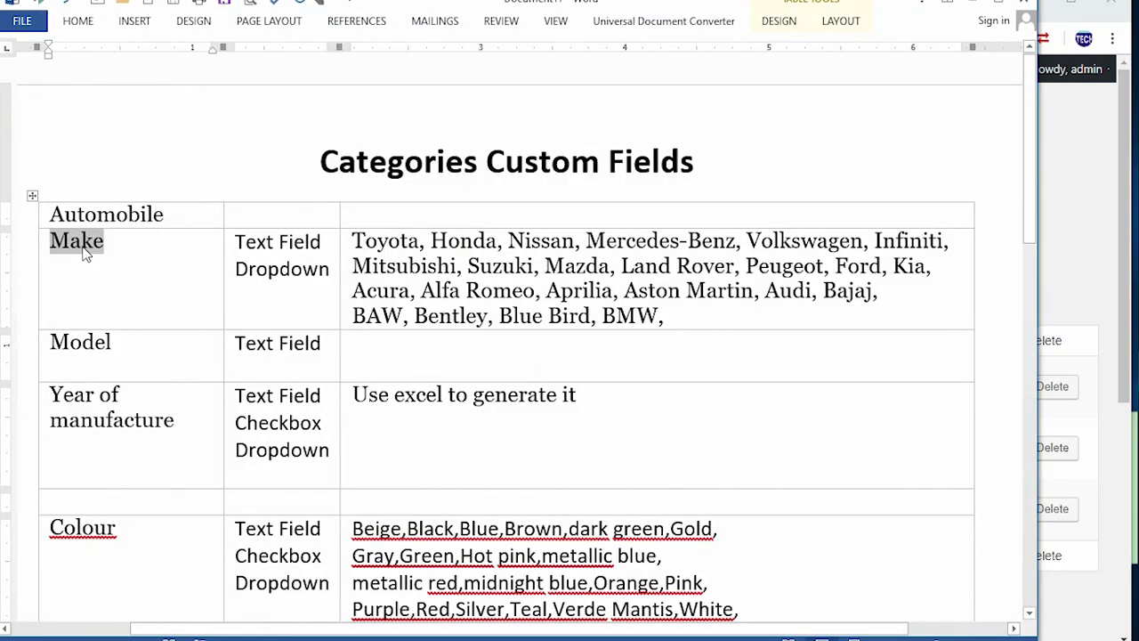
pyautogui.rightClick(74, 250)
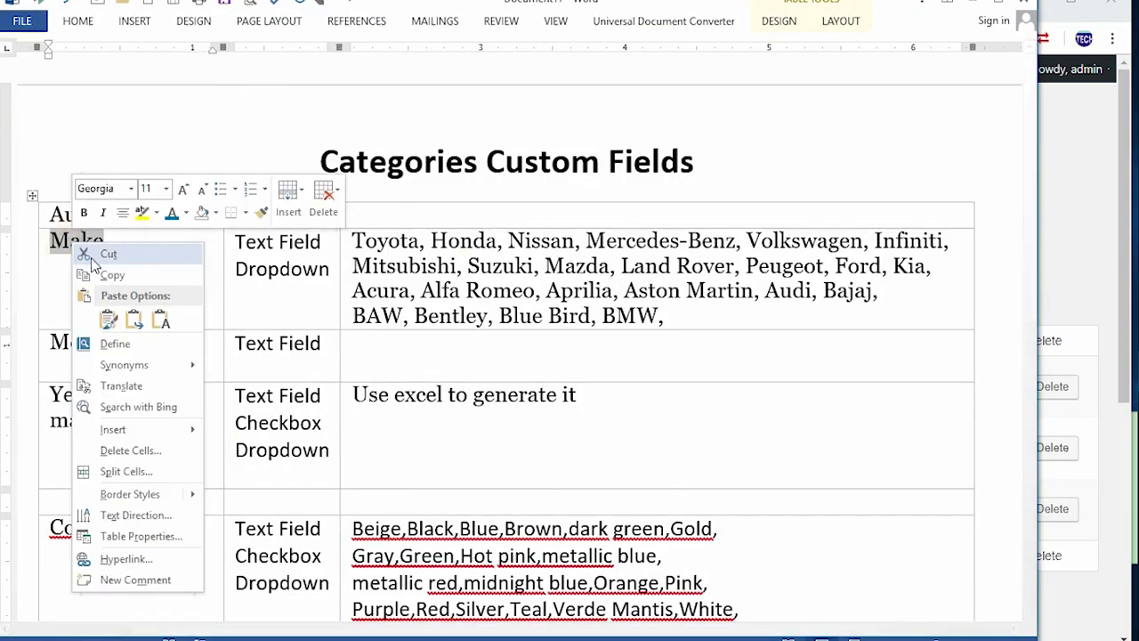
# - Copy 'Make' from Word and paste it as the first Cars field's title
pyautogui.click(99, 275)
pyautogui.click(1073, 208)
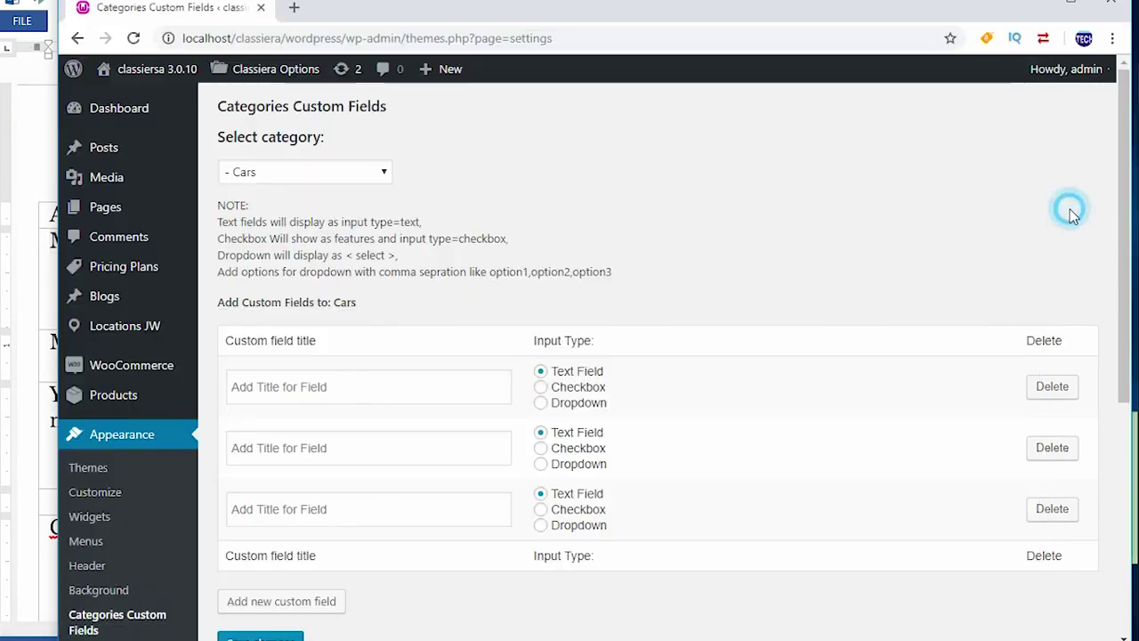
pyautogui.click(285, 388)
pyautogui.rightClick(297, 379)
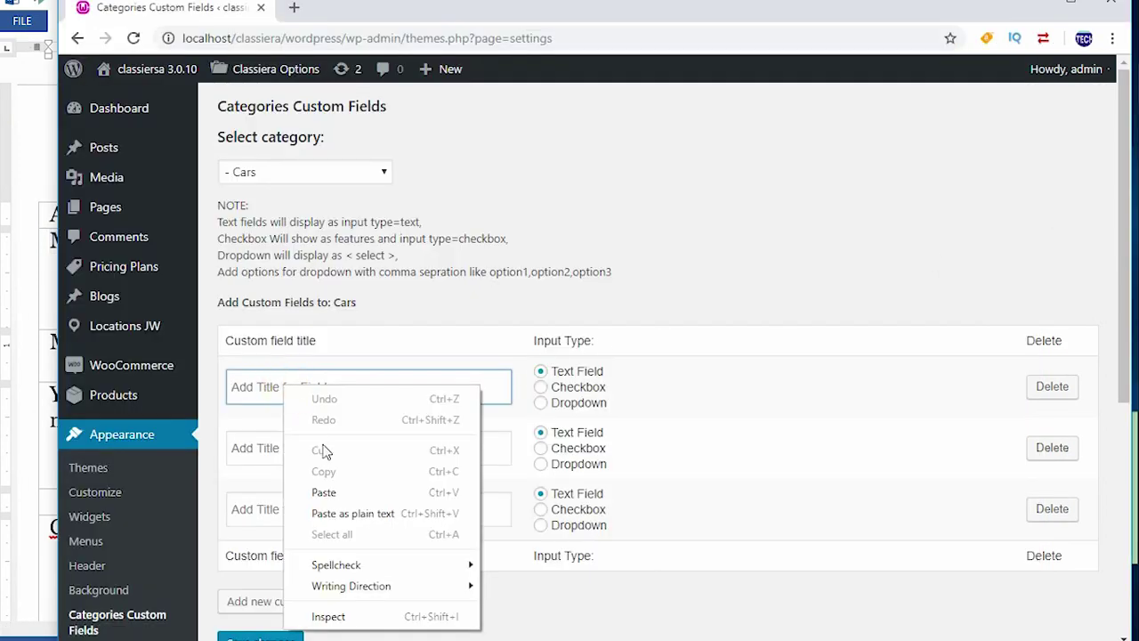
pyautogui.click(332, 496)
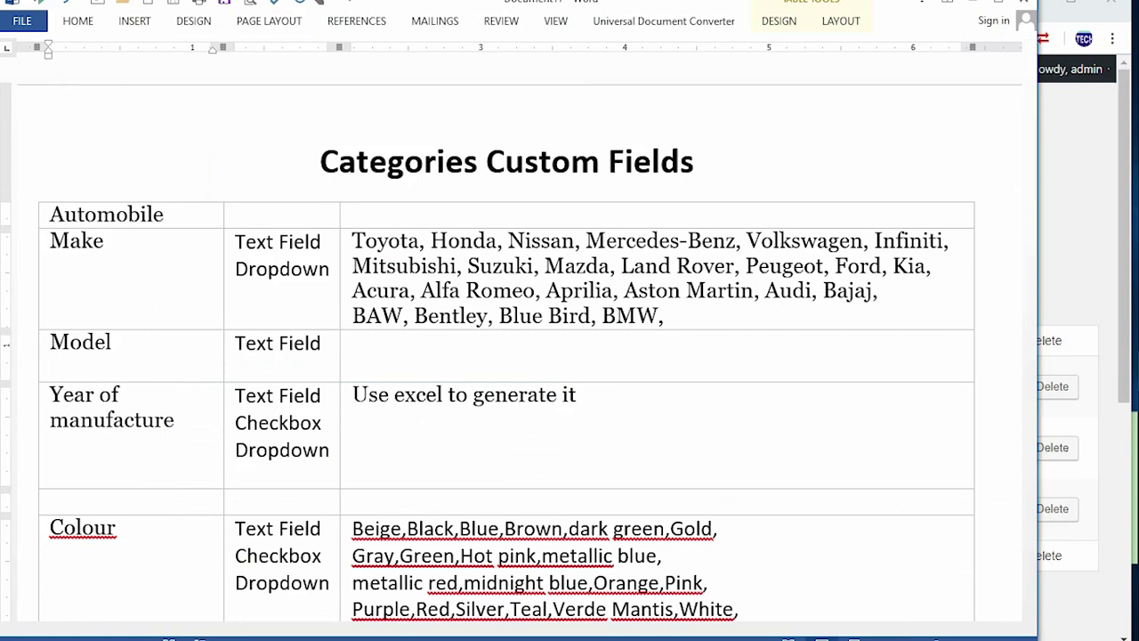
# - Copy the full list of car makes from the Word table
pyautogui.hotkey('alt', 'Tab')
pyautogui.moveTo(355, 237); pyautogui.dragTo(691, 321)
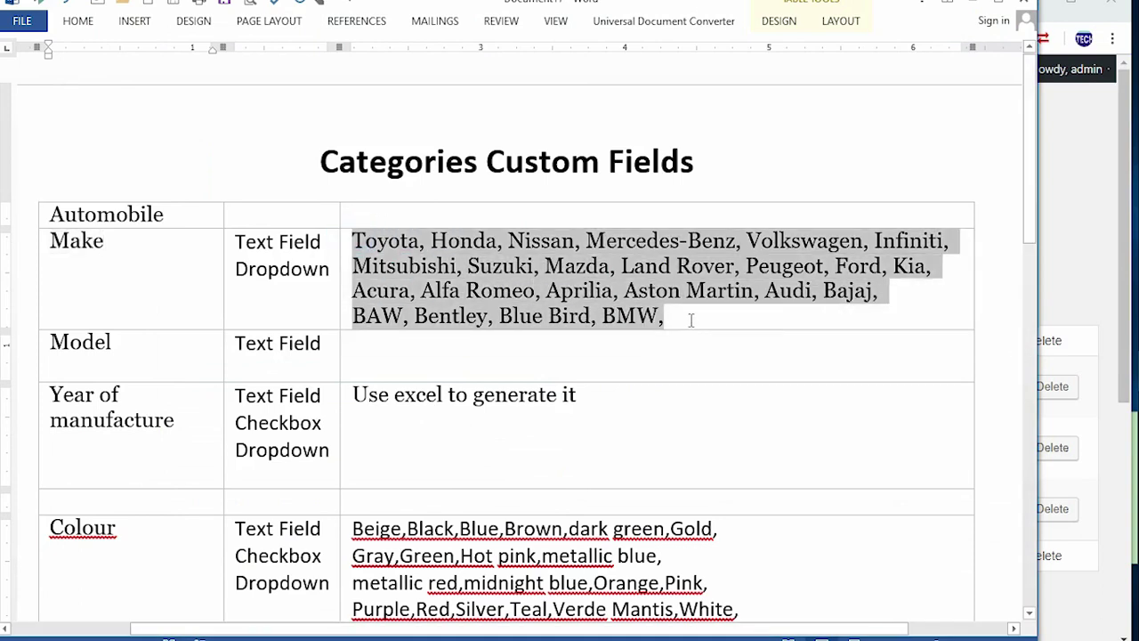
pyautogui.rightClick(519, 259)
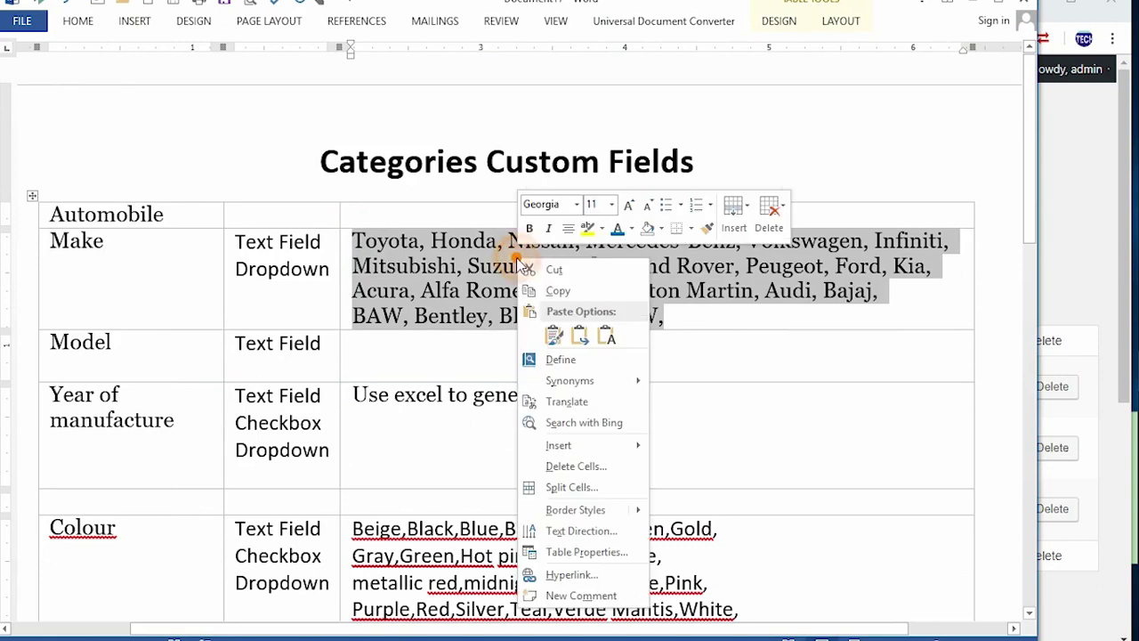
pyautogui.click(553, 291)
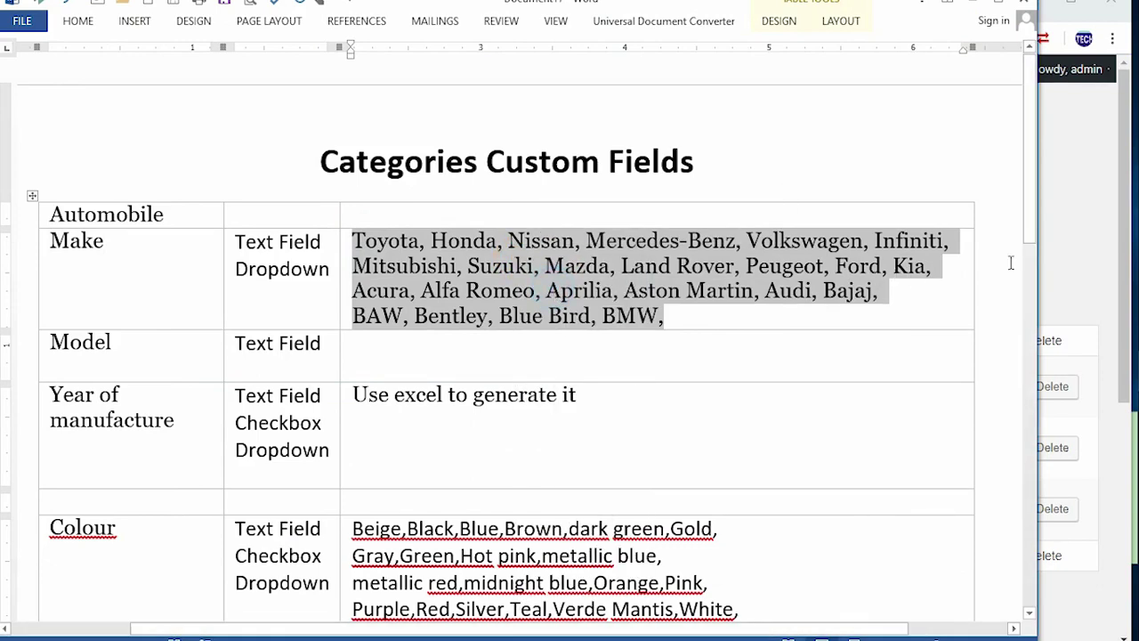
pyautogui.click(1049, 261)
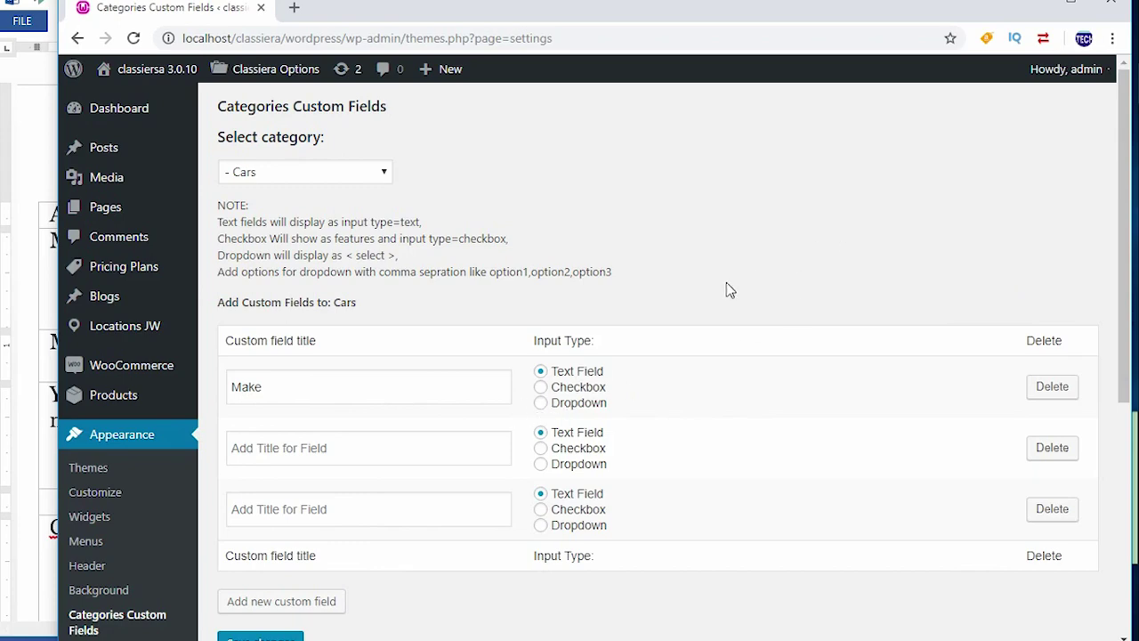
pyautogui.click(34, 267)
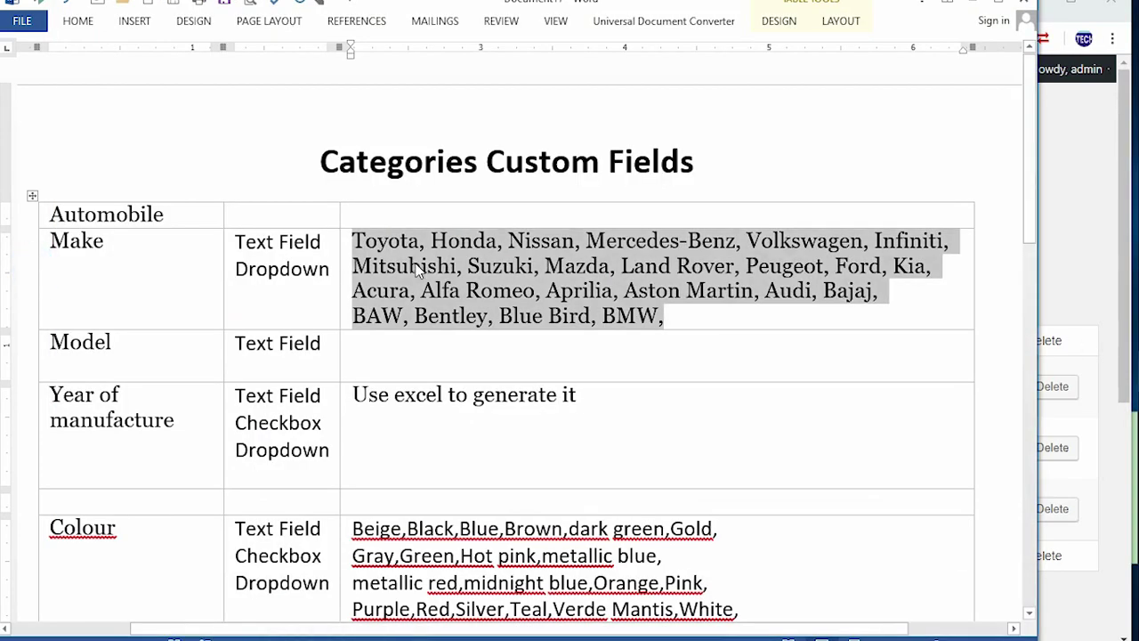
# - Set the Make field's type to Dropdown
pyautogui.click(1063, 279)
pyautogui.click(540, 404)
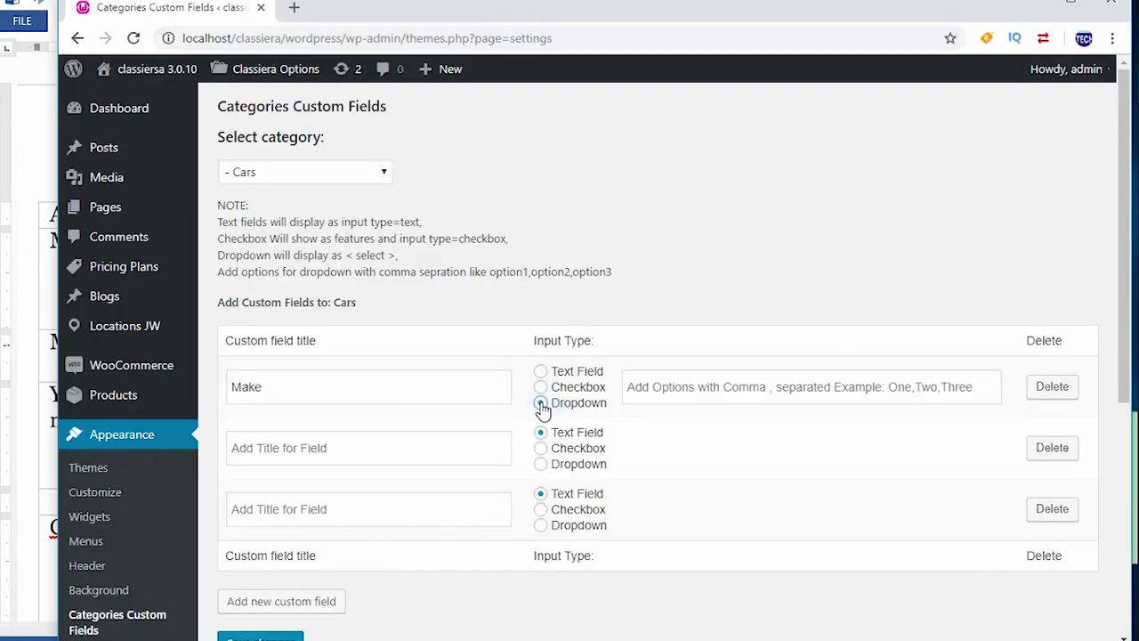
pyautogui.rightClick(637, 389)
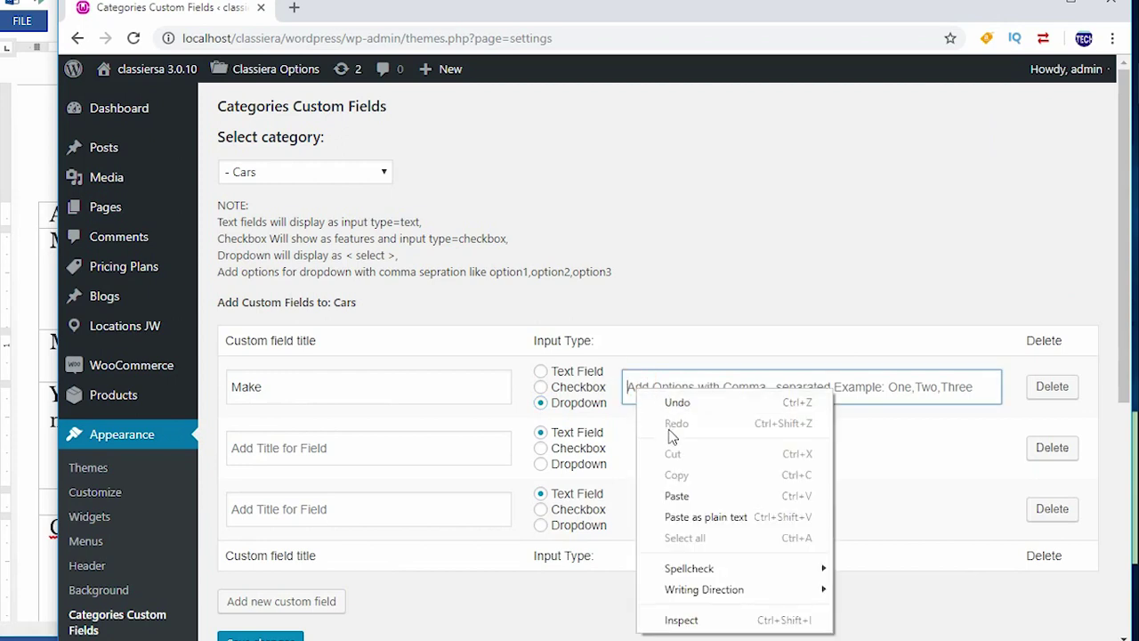
pyautogui.click(718, 292)
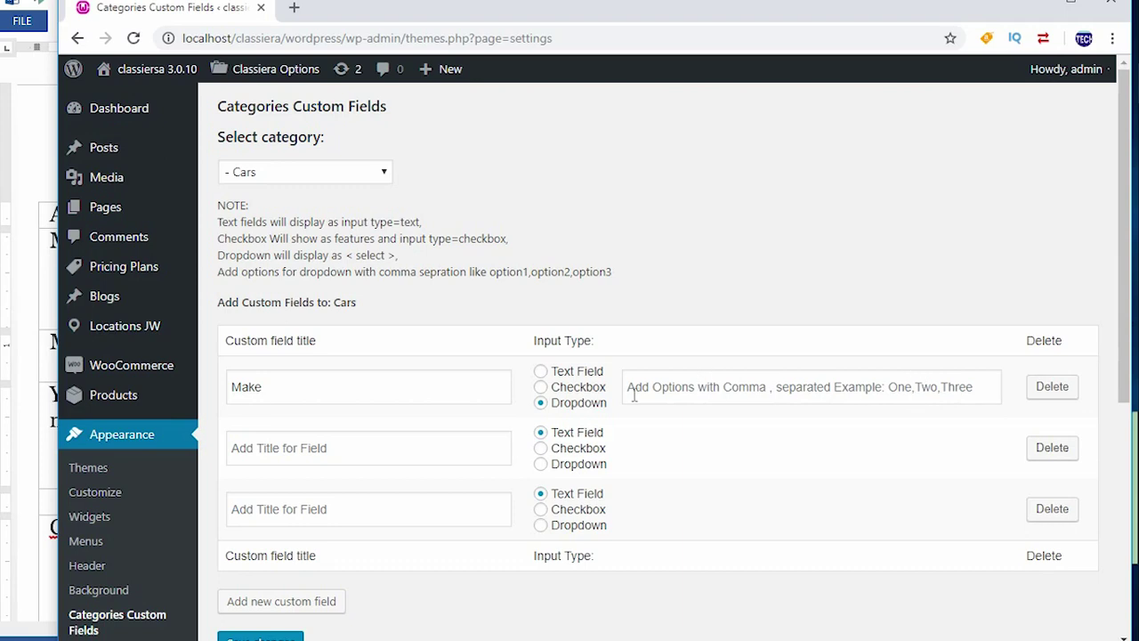
# - Paste the car makes list into the dropdown options and remove the trailing comma after BMW
pyautogui.hotkey('alt', 'Tab')
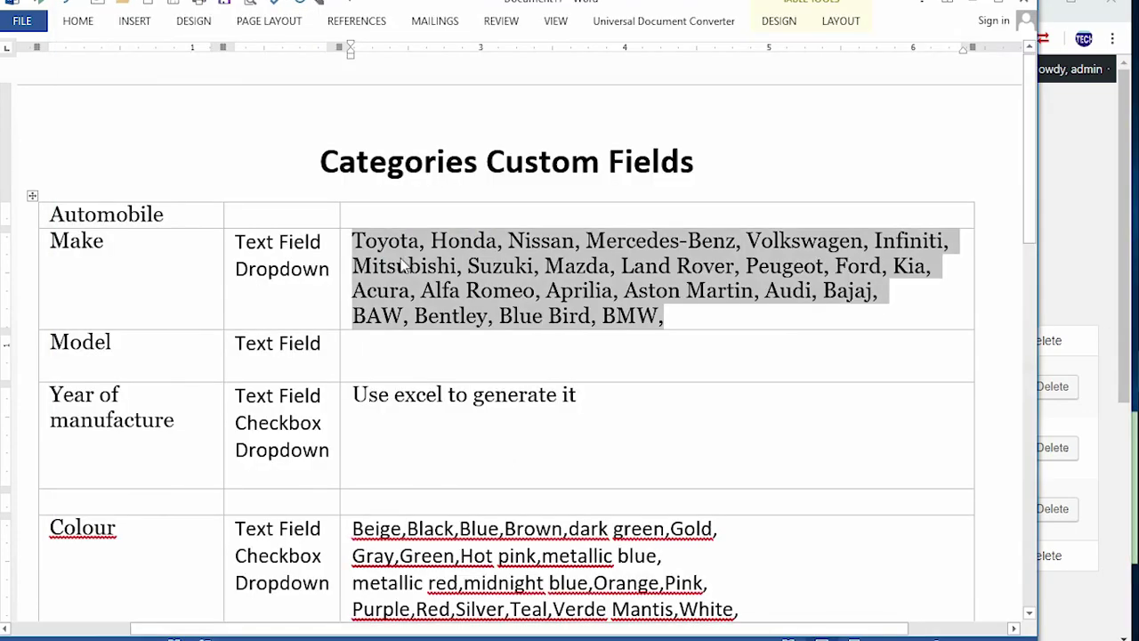
pyautogui.click(397, 265)
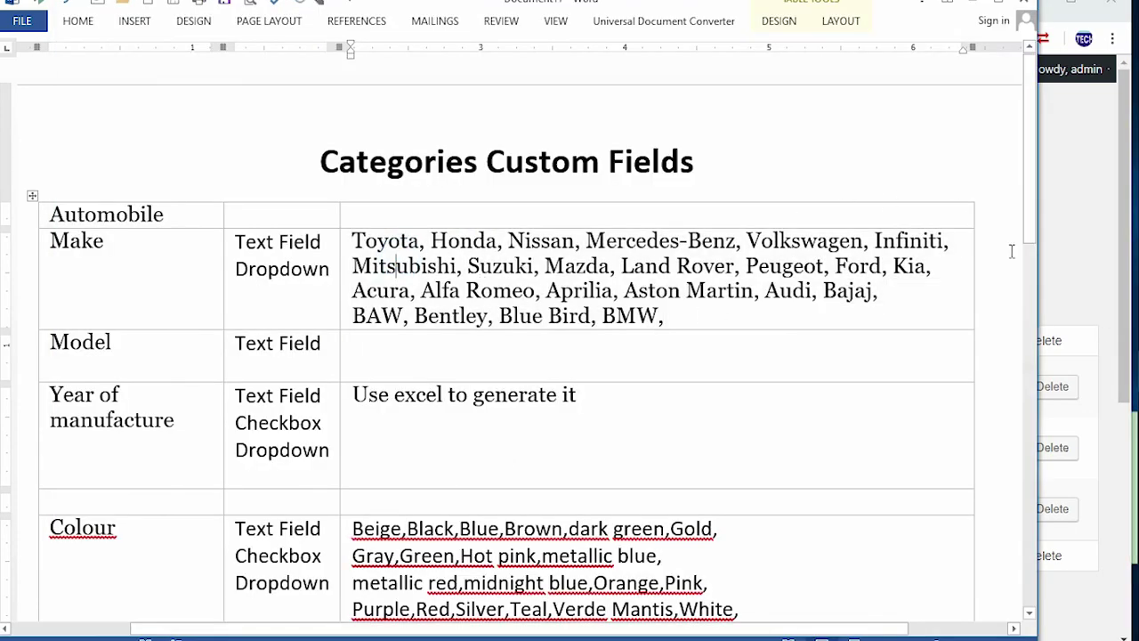
pyautogui.click(1058, 260)
pyautogui.rightClick(636, 389)
pyautogui.click(678, 496)
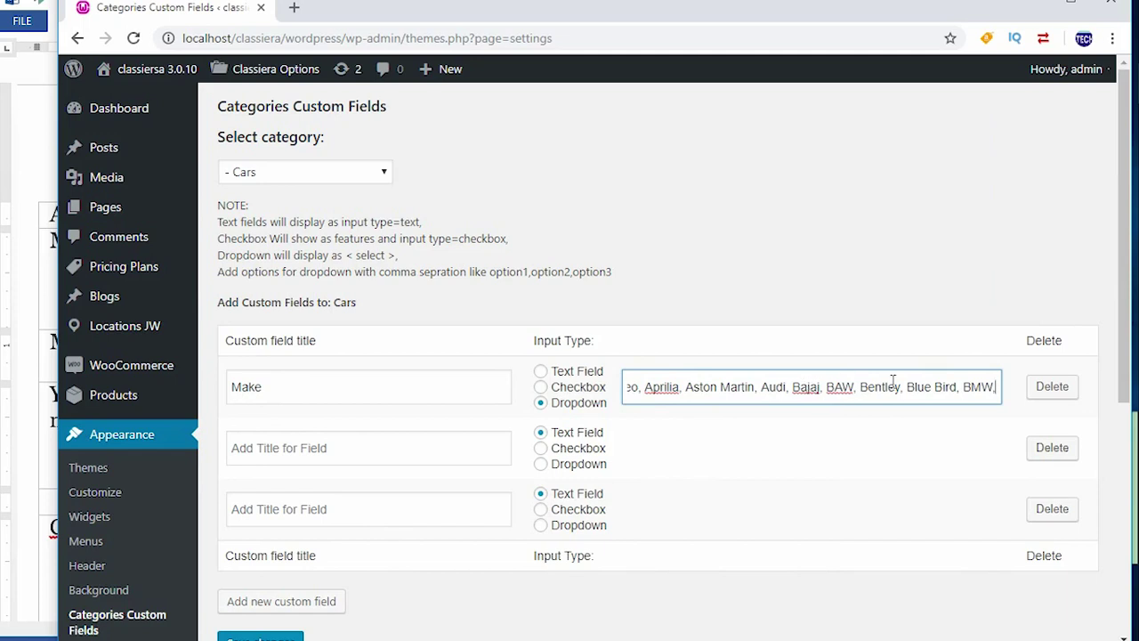
pyautogui.press('BackSpace')
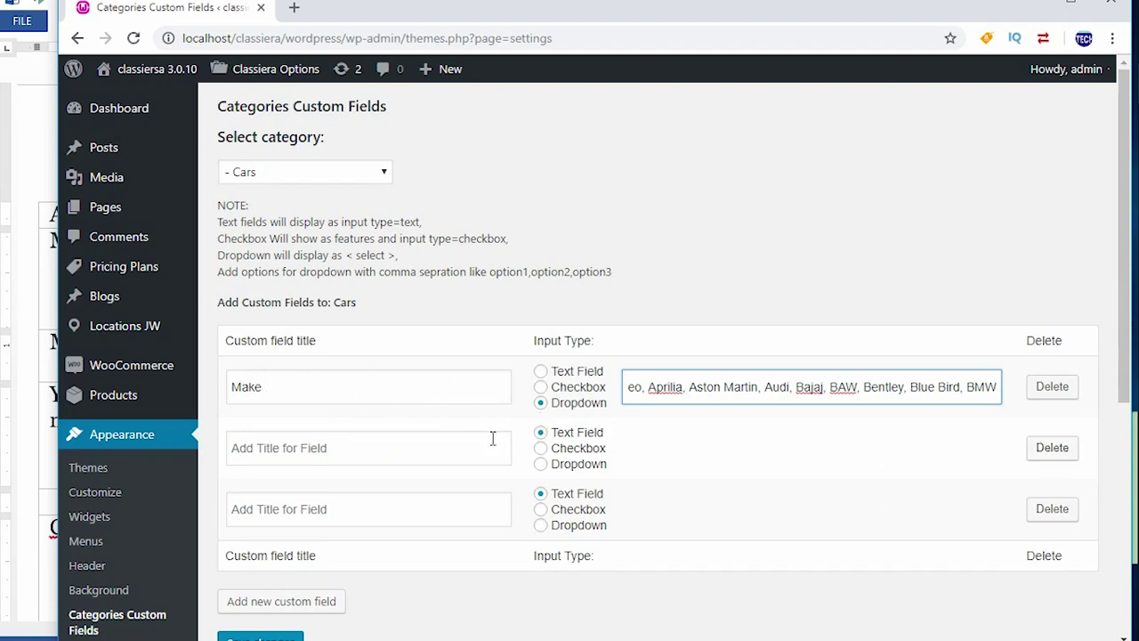
# - Delete the two empty field rows, switch Make to Text Field, and save the changes
pyautogui.click(1044, 458)
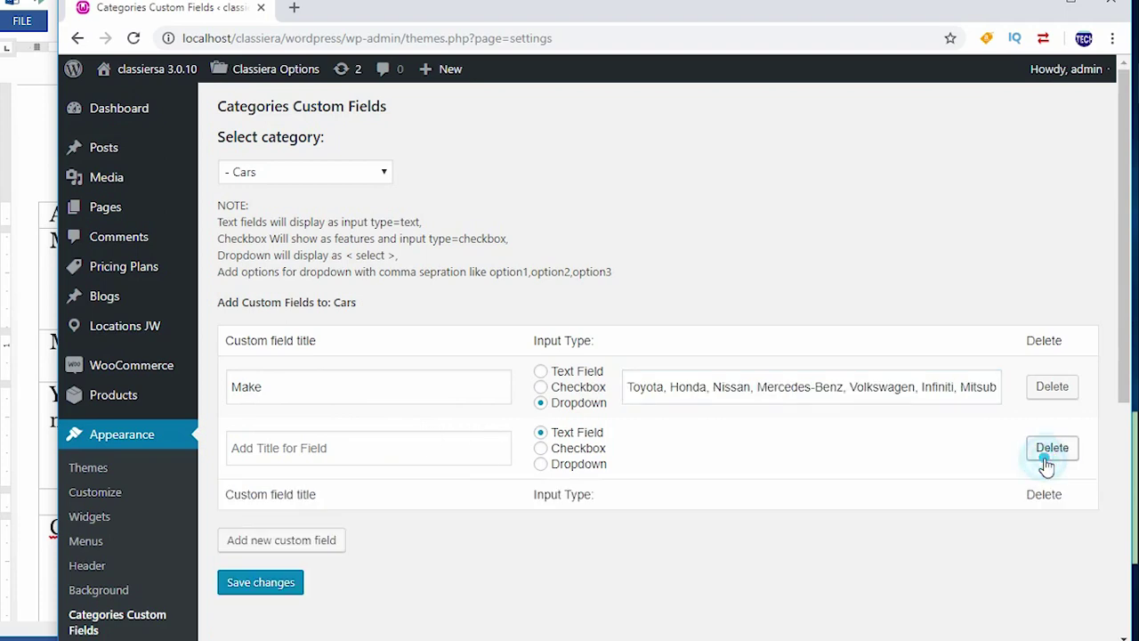
pyautogui.click(1047, 461)
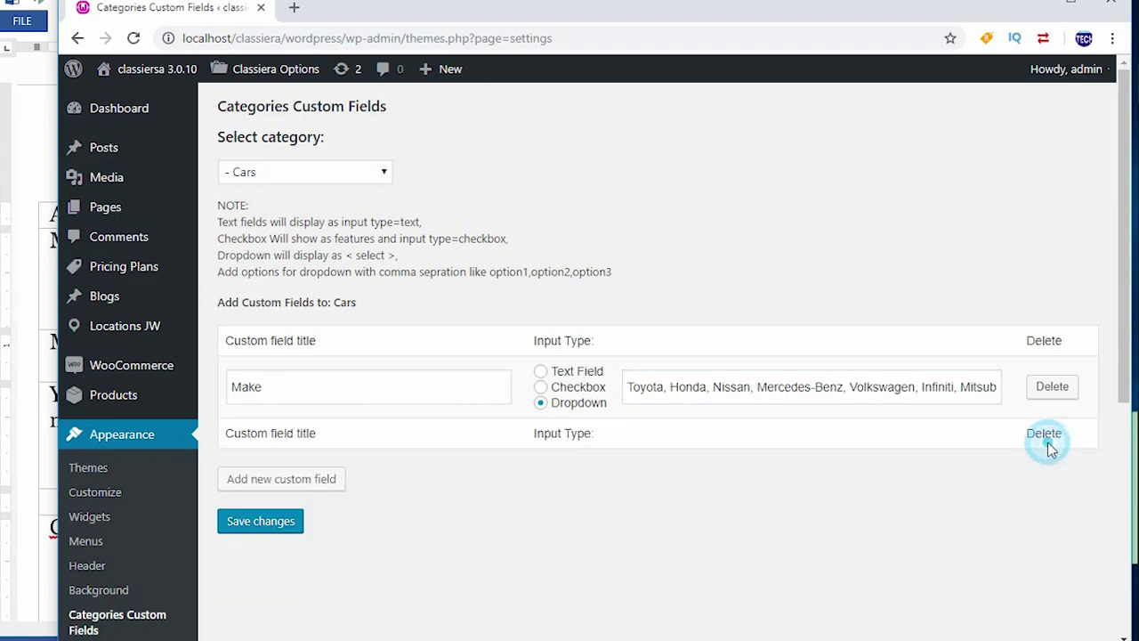
pyautogui.click(540, 373)
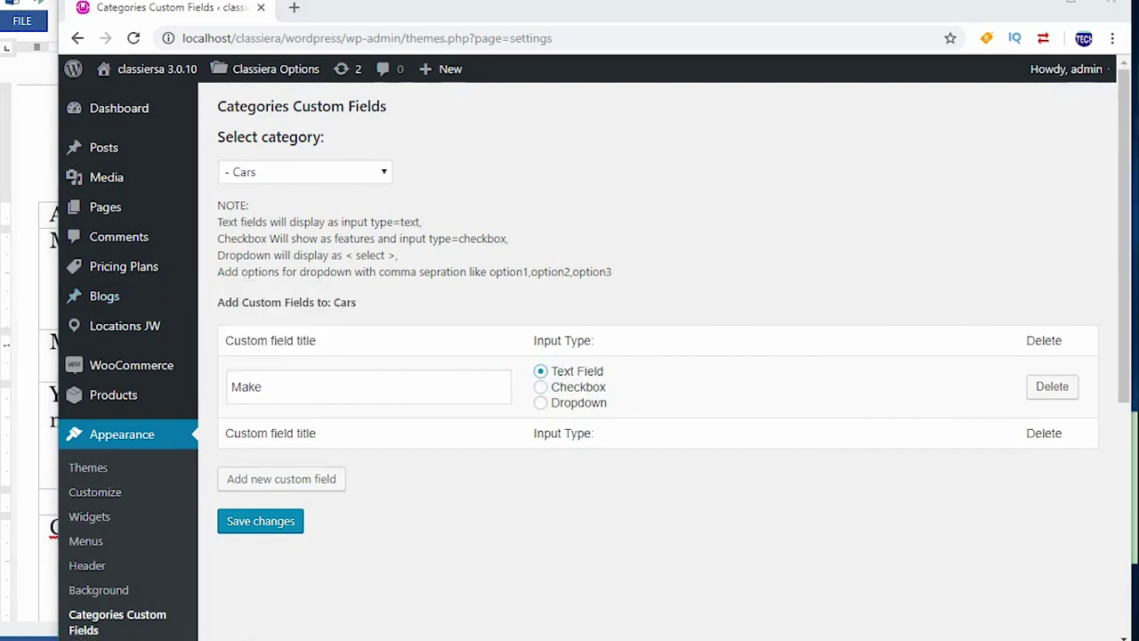
pyautogui.click(992, 213)
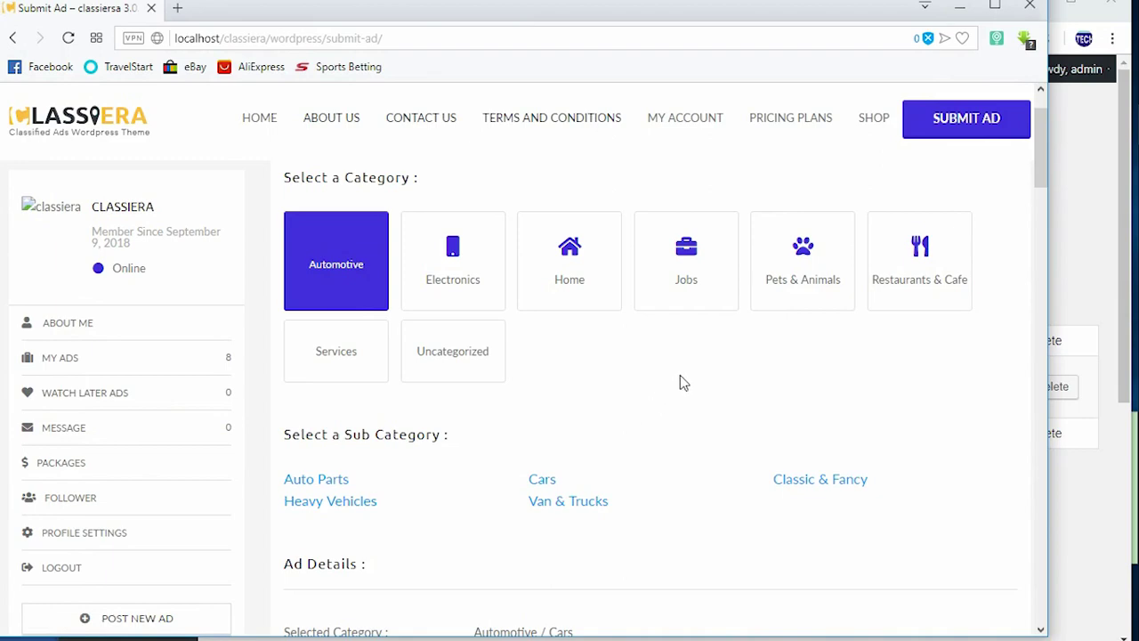
pyautogui.click(959, 8)
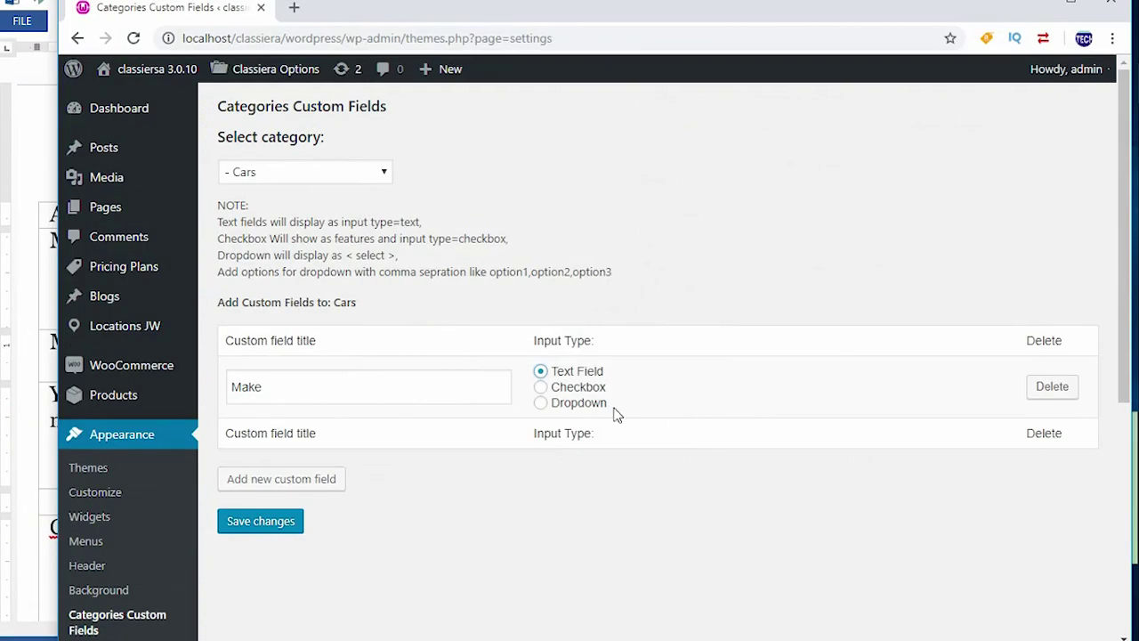
pyautogui.click(540, 388)
pyautogui.click(537, 407)
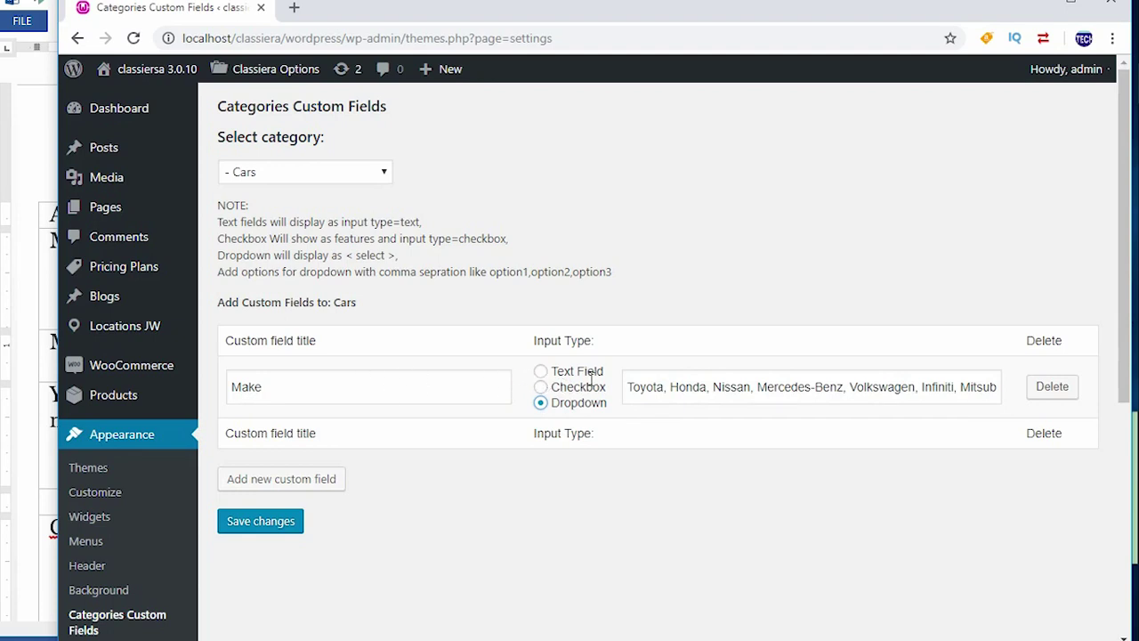
pyautogui.click(540, 373)
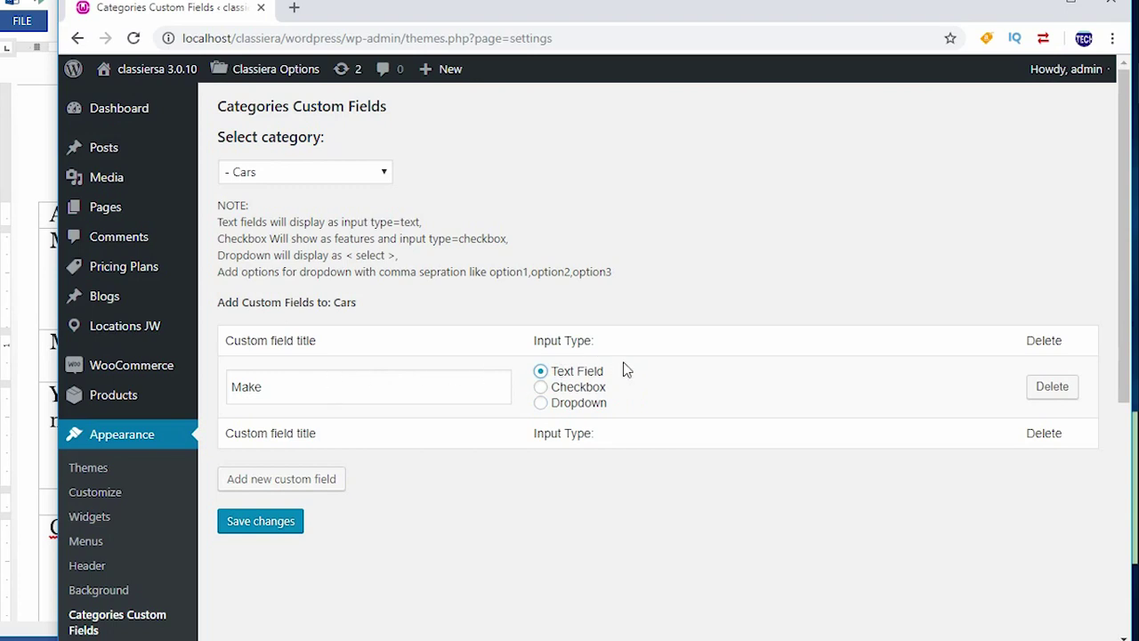
pyautogui.click(252, 525)
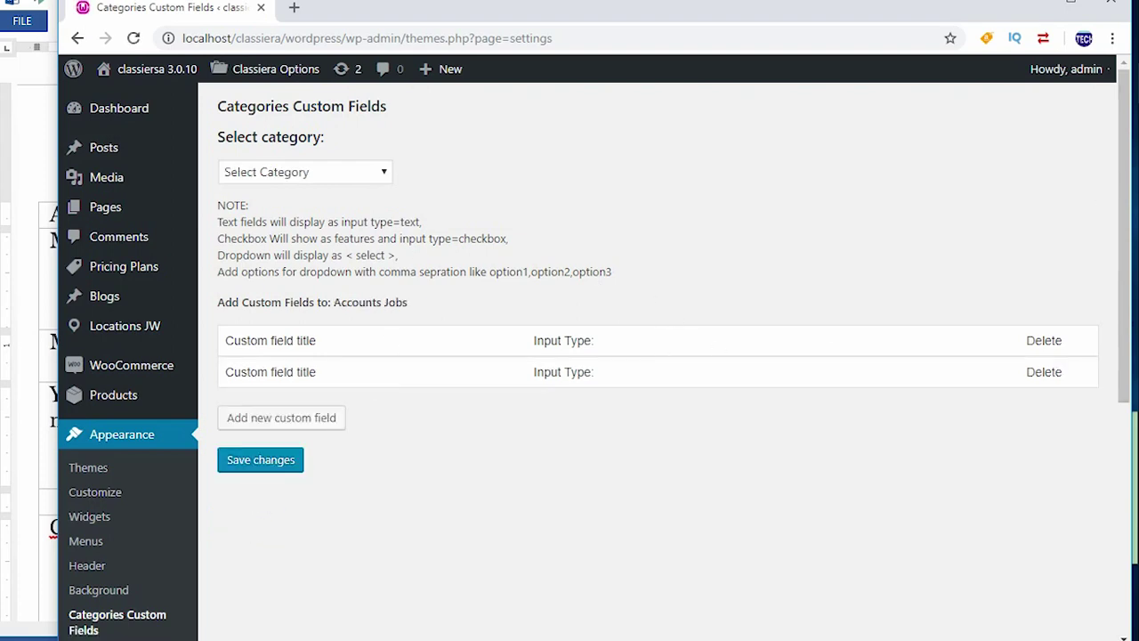
# - Choose Automotive / Cars as the category on the Submit Ad form
pyautogui.click(1024, 203)
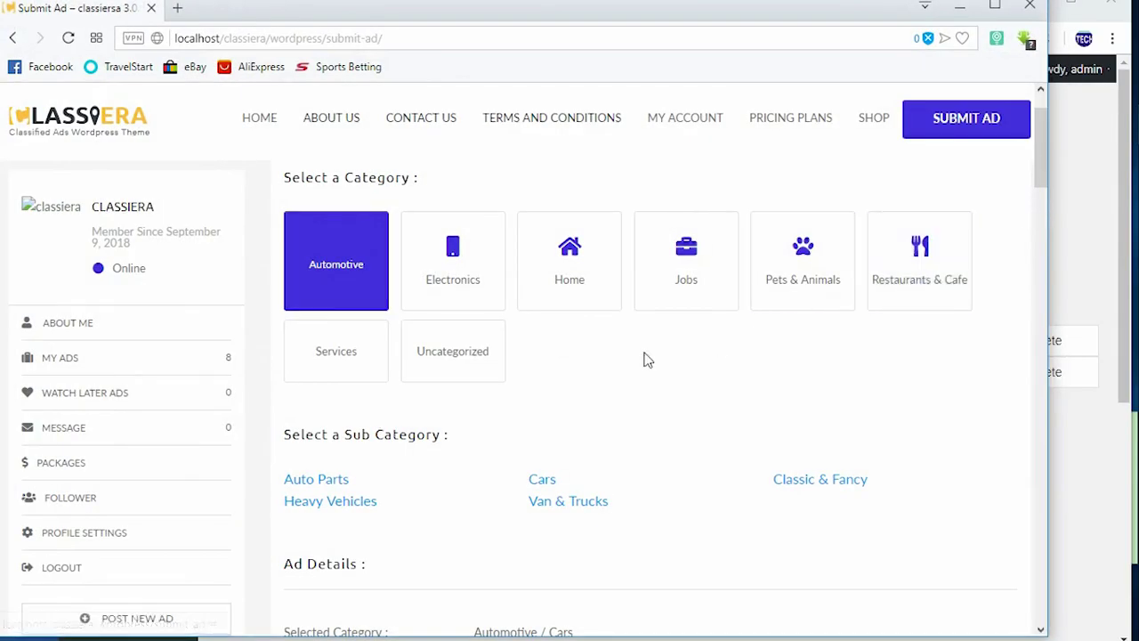
pyautogui.click(343, 279)
pyautogui.scroll(-1, 344, 282)
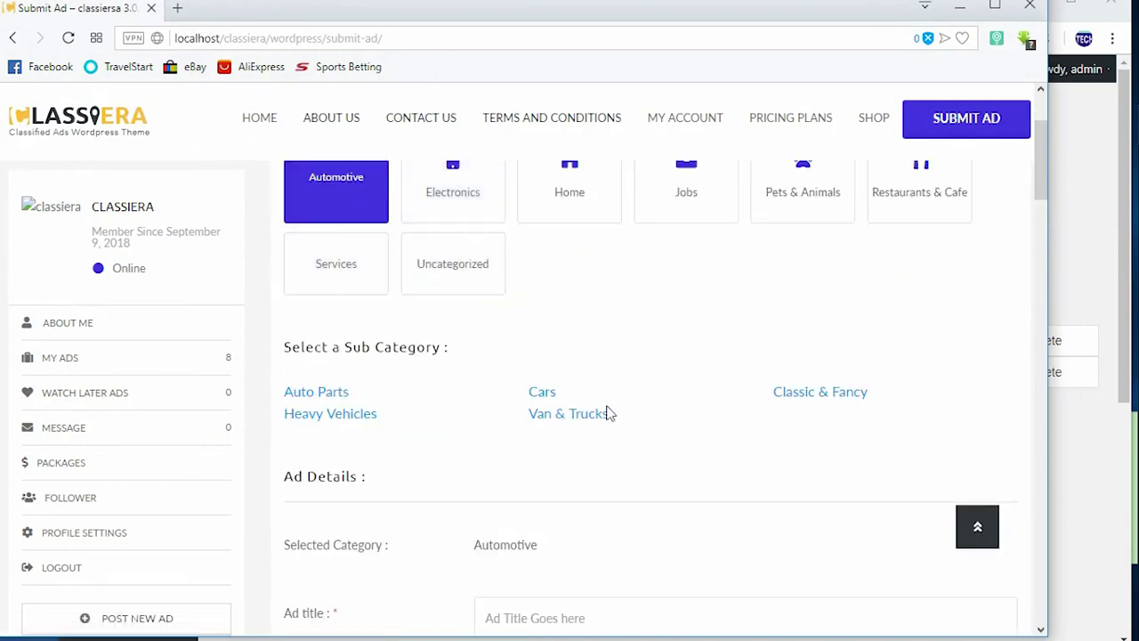
pyautogui.click(538, 396)
# - Scroll to Extra Fields For Cars and focus the Make text box
pyautogui.scroll(-5, 538, 396)
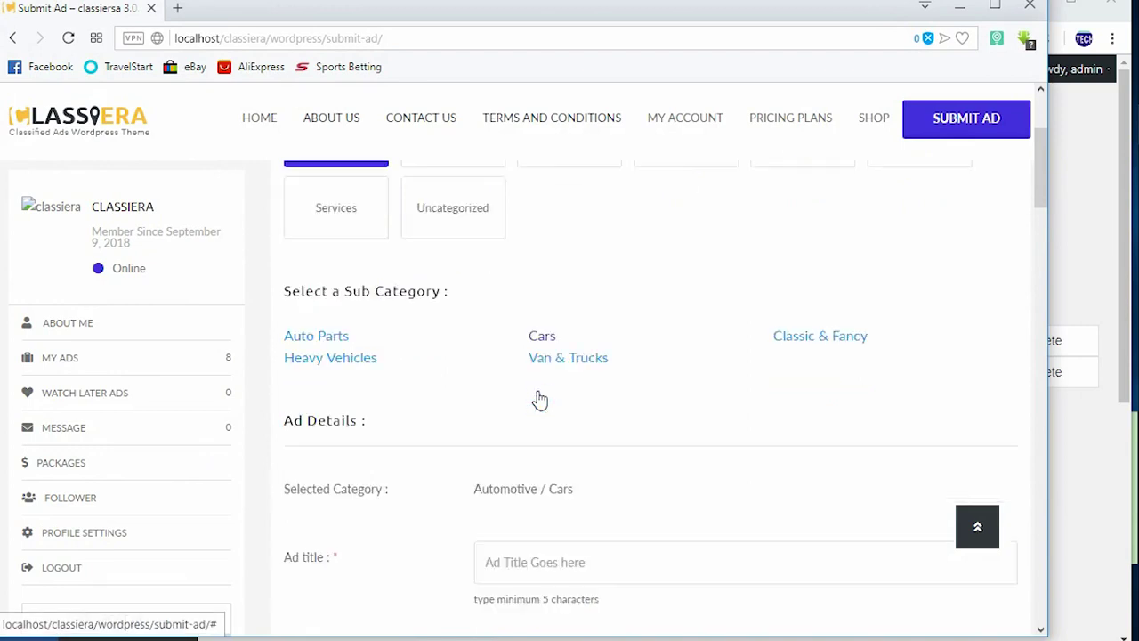
pyautogui.scroll(-10, 538, 391)
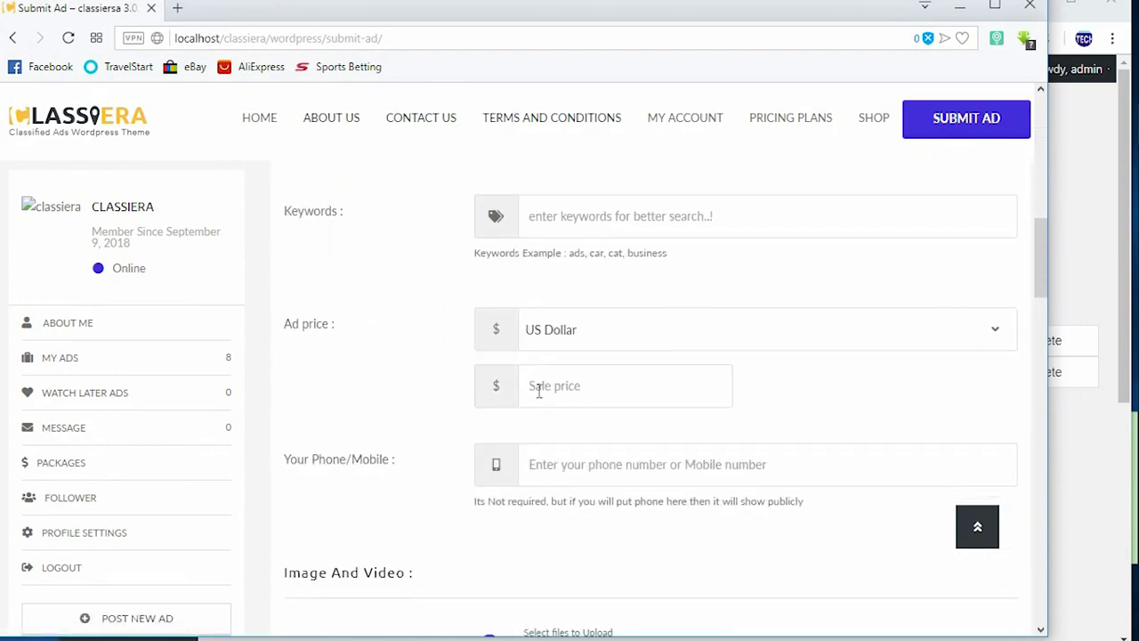
pyautogui.scroll(3, 538, 392)
pyautogui.scroll(6, 538, 396)
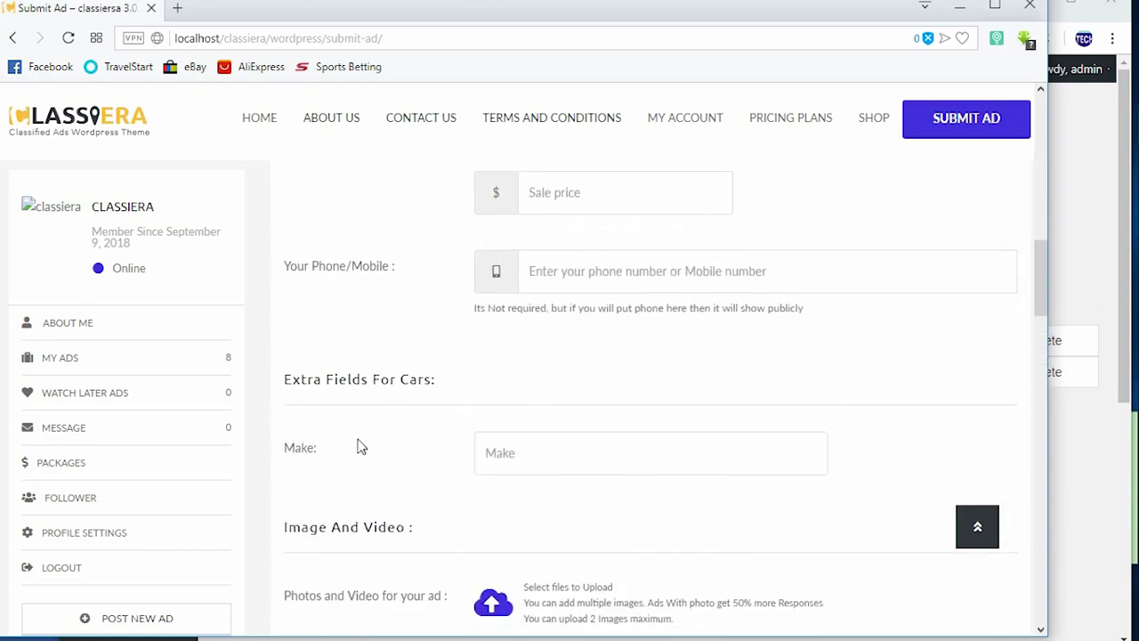
pyautogui.scroll(-1, 486, 433)
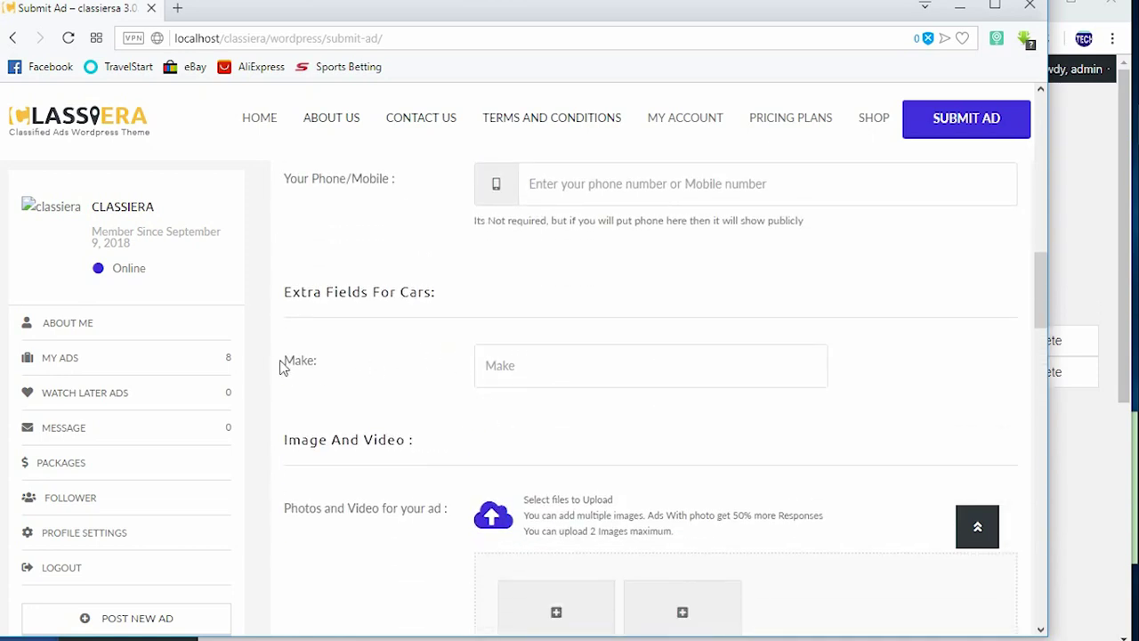
pyautogui.click(529, 362)
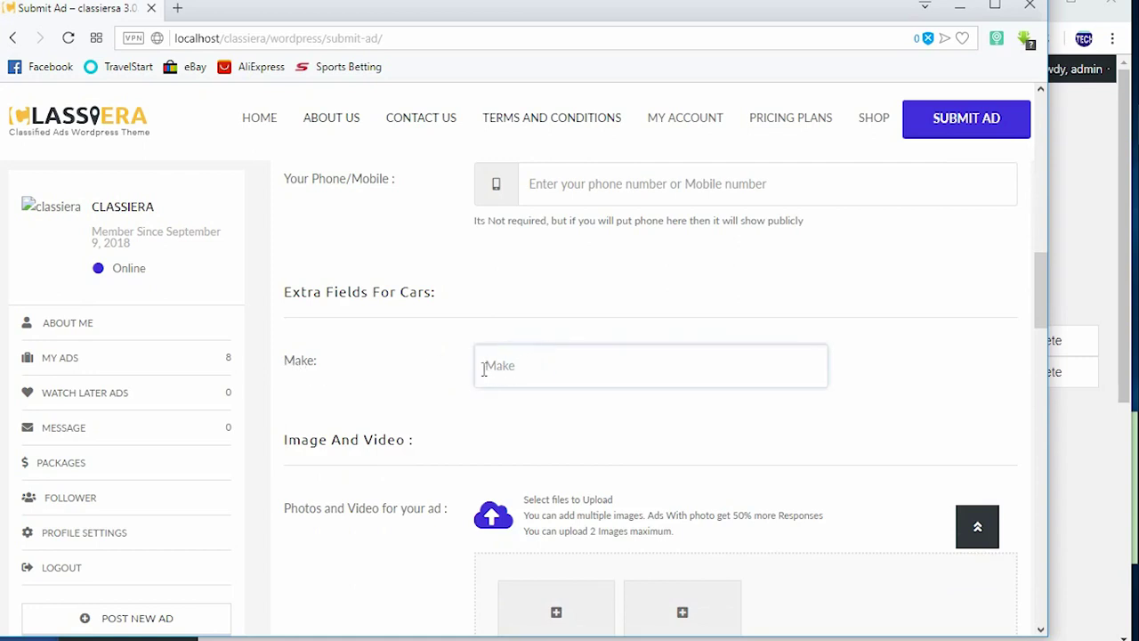
# - Load the Cars custom fields in admin and confirm Make is a Text Field
pyautogui.click(1075, 247)
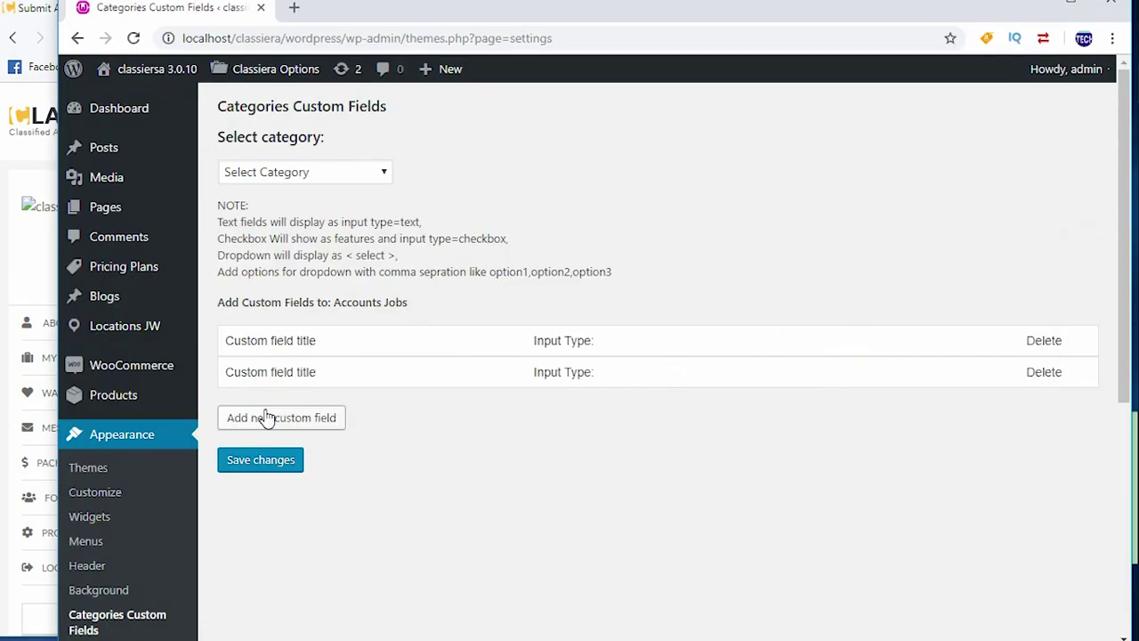
pyautogui.click(368, 173)
pyautogui.click(303, 247)
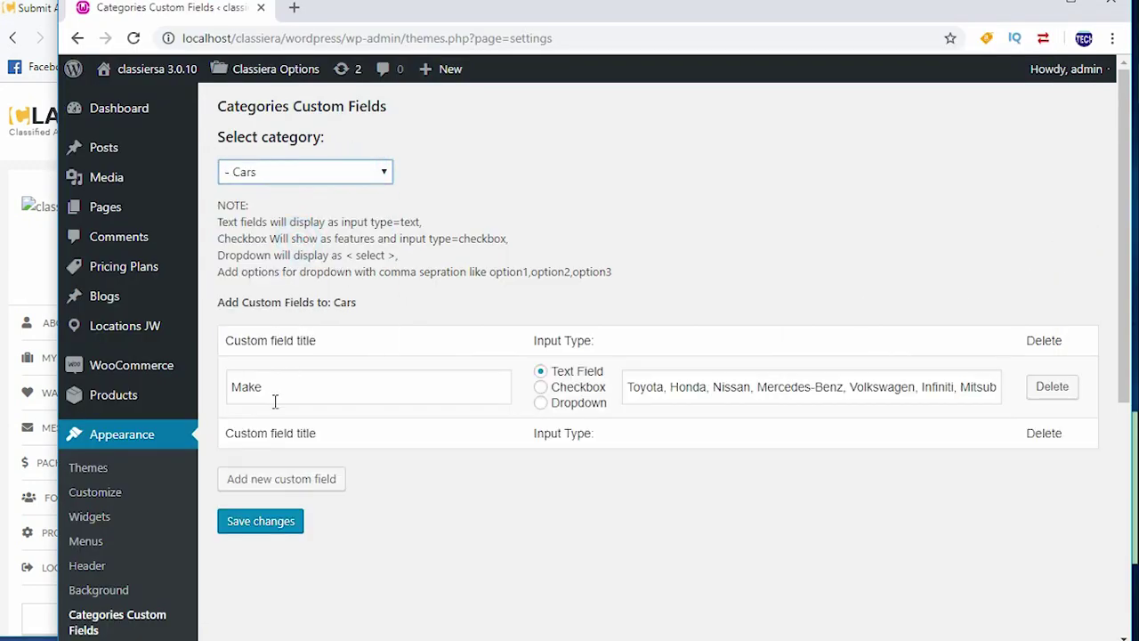
pyautogui.moveTo(554, 372); pyautogui.dragTo(602, 374)
# - Test the Submit Ad Make box with free text (Vovlo), then return to admin
pyautogui.moveTo(896, 198)
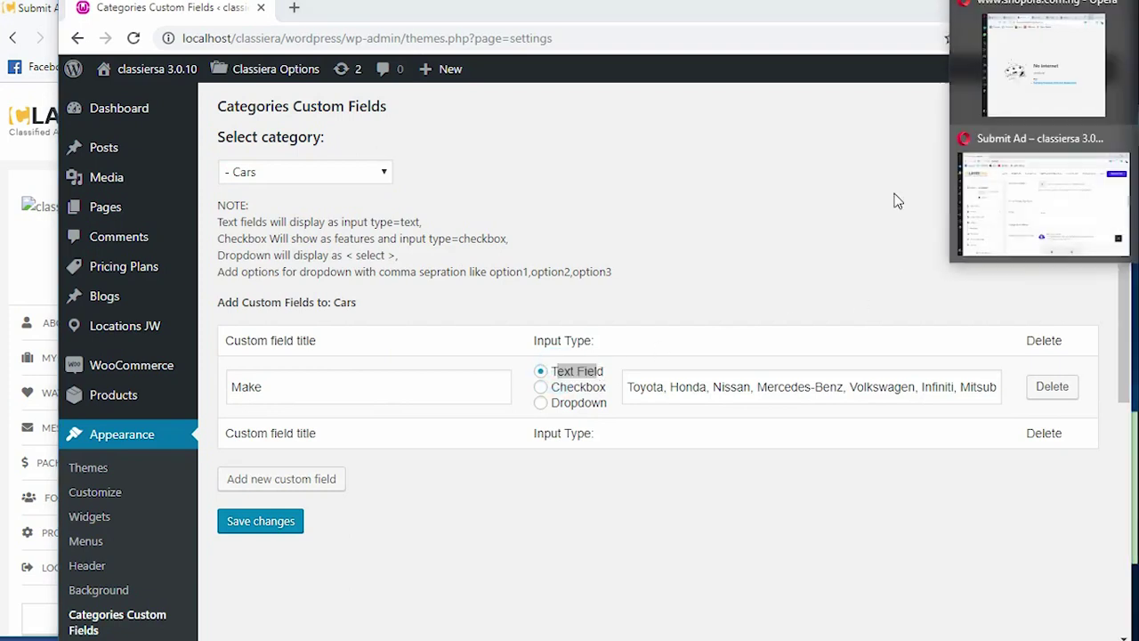
pyautogui.click(962, 175)
pyautogui.click(490, 365)
pyautogui.write('Vovlo')
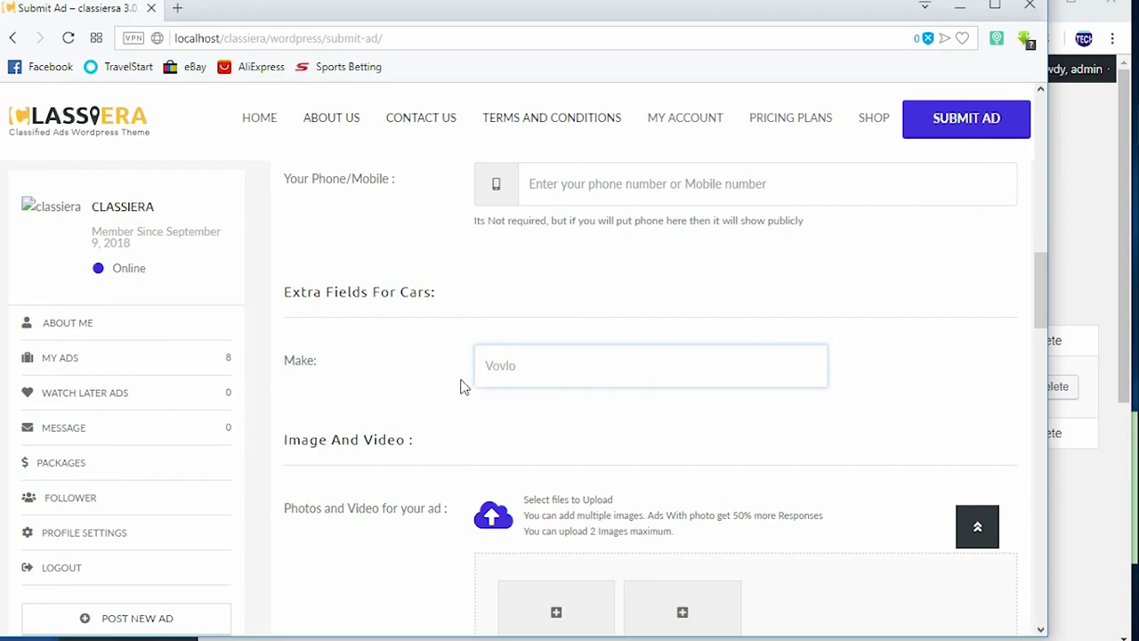
pyautogui.click(1098, 244)
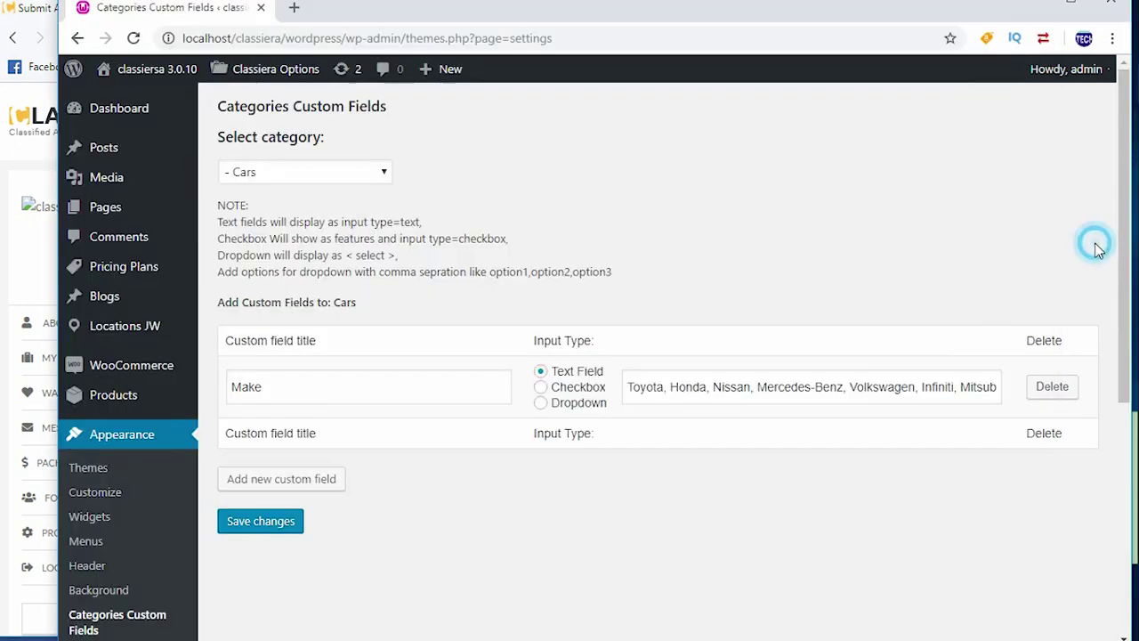
# - Compare Make's Text Field input type with condition's Checkbox type in the custom fields list
pyautogui.click(554, 365)
pyautogui.moveTo(553, 365); pyautogui.dragTo(607, 374)
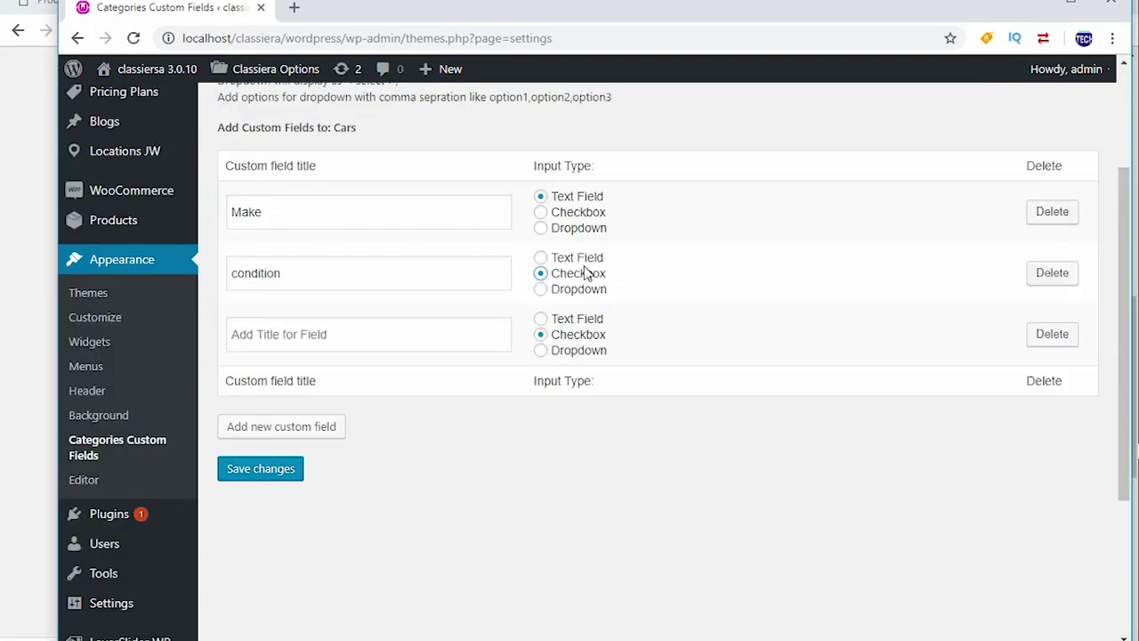
pyautogui.moveTo(606, 273); pyautogui.dragTo(556, 281)
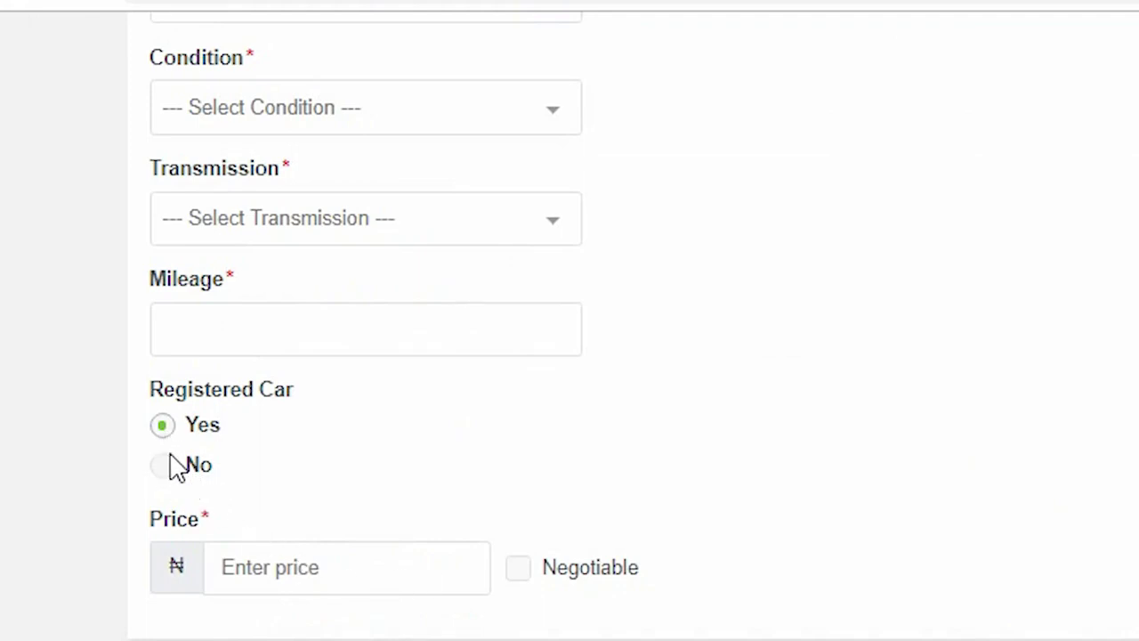
# - Toggle the reference form's Registered Car choice repeatedly between Yes and No
pyautogui.click(163, 467)
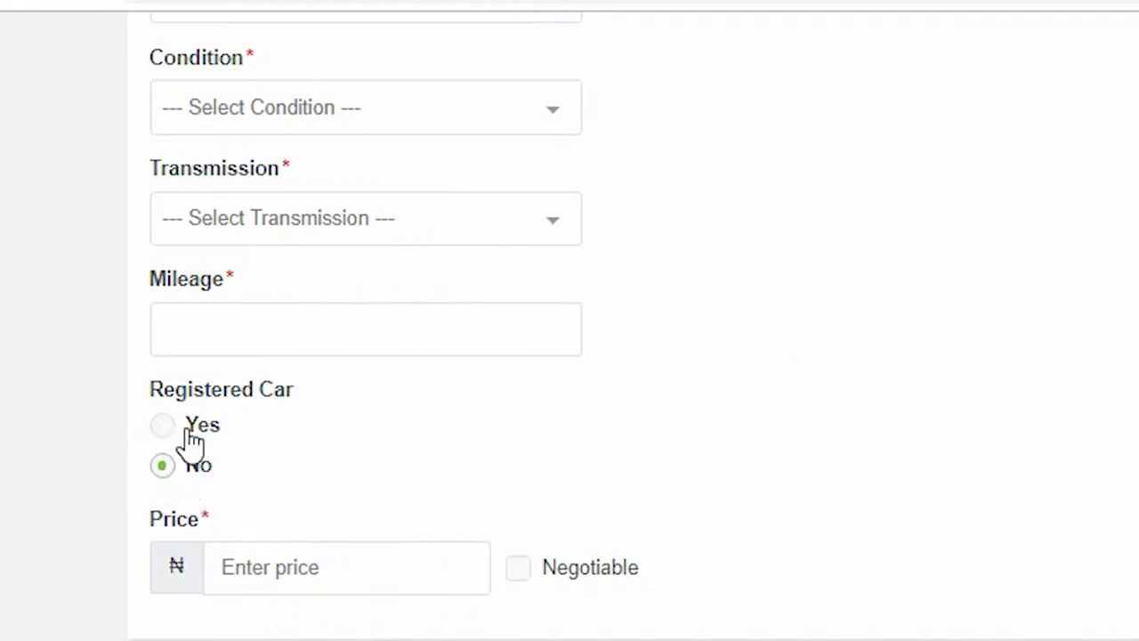
pyautogui.click(167, 431)
pyautogui.click(160, 467)
pyautogui.click(164, 429)
pyautogui.click(169, 467)
pyautogui.click(166, 427)
pyautogui.click(165, 465)
pyautogui.click(164, 429)
pyautogui.click(163, 466)
pyautogui.click(163, 429)
pyautogui.click(164, 468)
pyautogui.click(162, 427)
pyautogui.click(167, 465)
# - Leave Registered Car on Yes and select the whole Colour list in the Word spec
pyautogui.click(163, 437)
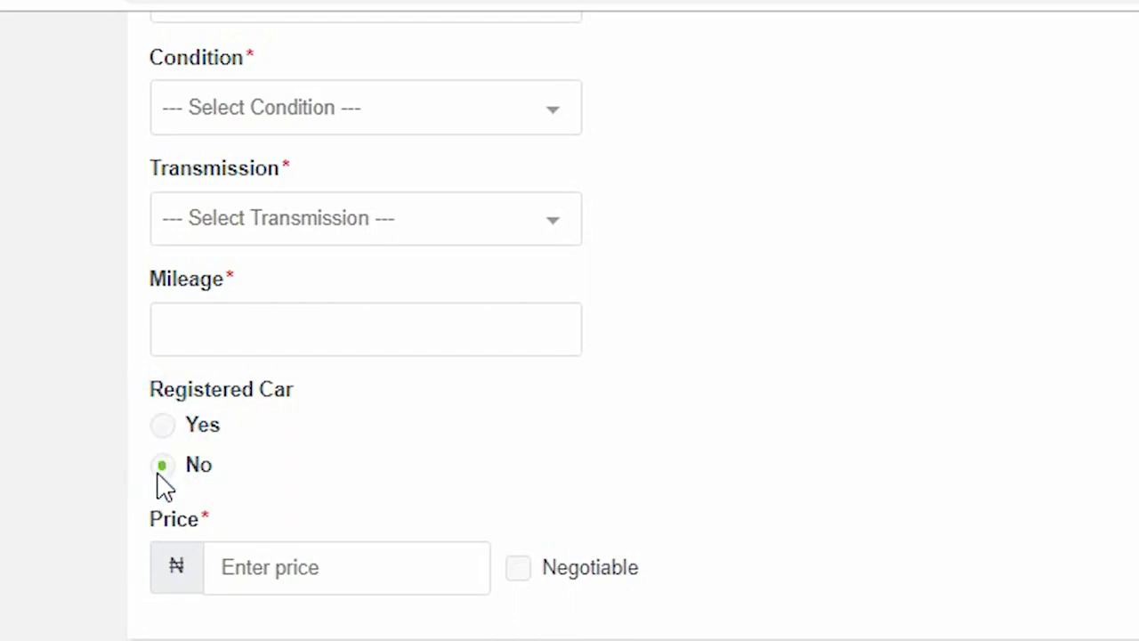
pyautogui.click(160, 432)
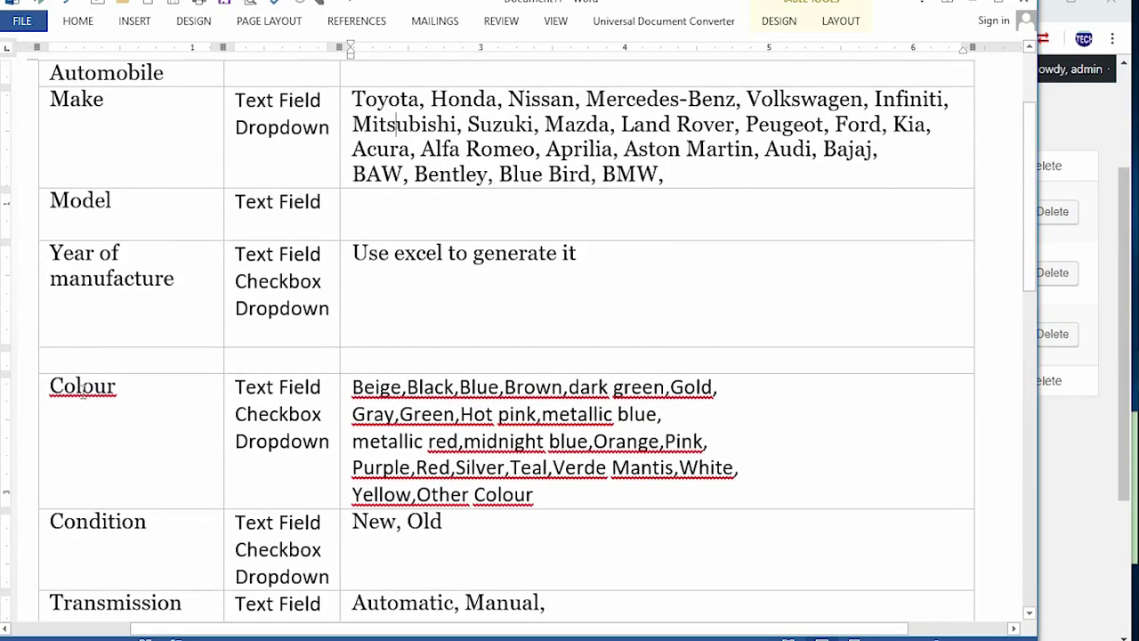
pyautogui.click(347, 394)
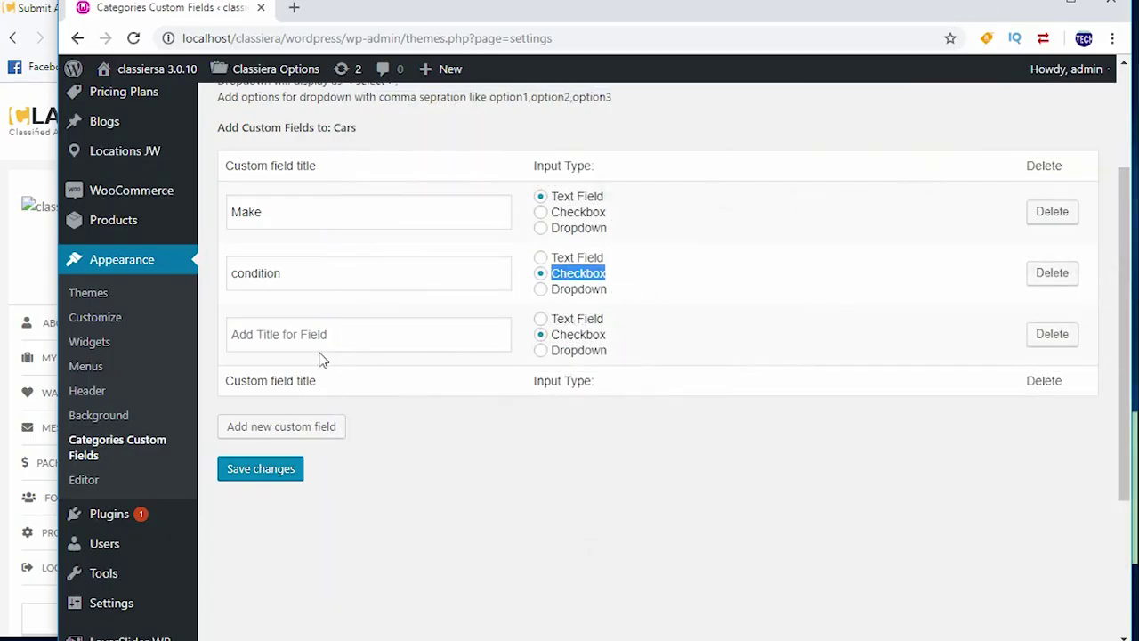
# - Add a Color Dropdown field with the pasted colour list, Beige through Other Colour, and save
pyautogui.click(318, 333)
pyautogui.write('Color')
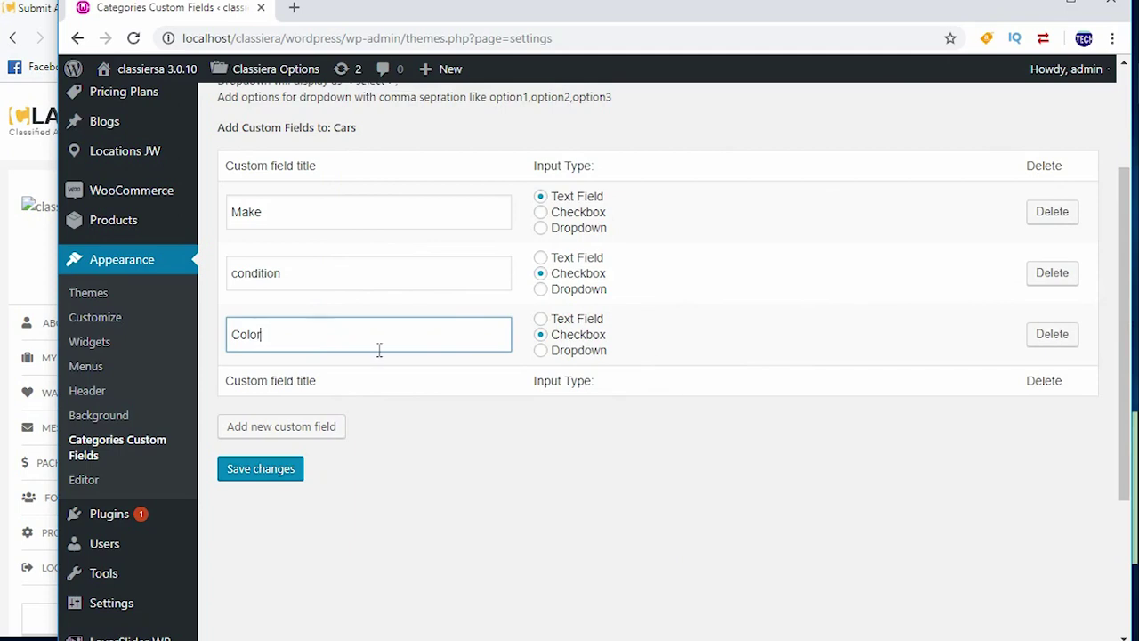
pyautogui.click(541, 350)
pyautogui.click(663, 334)
pyautogui.hotkey('ctrl', 'v')
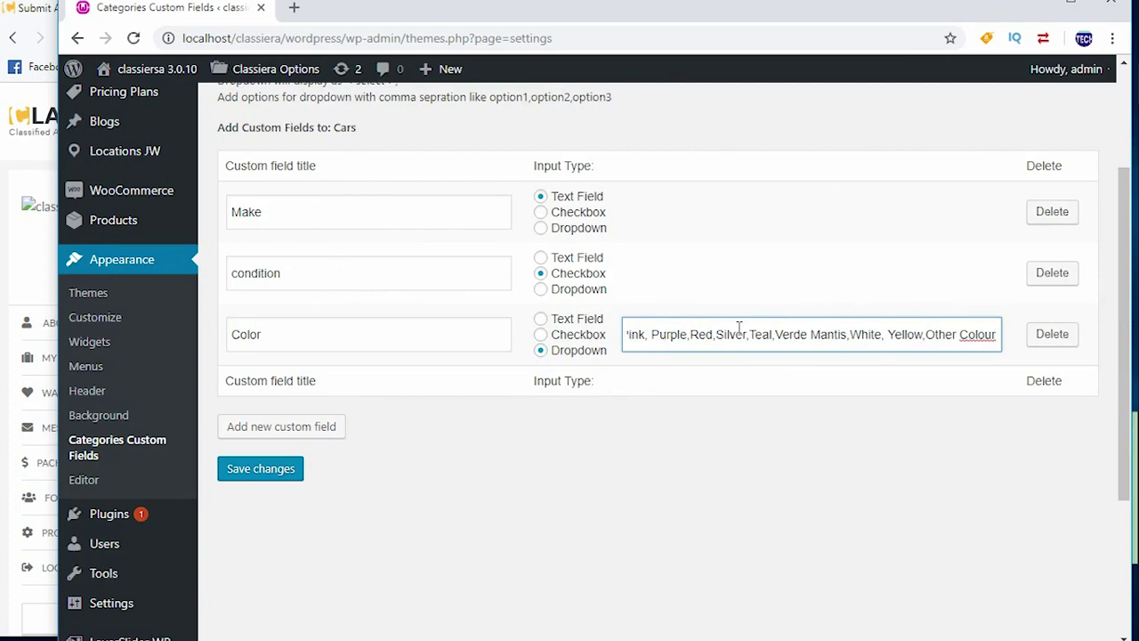
pyautogui.scroll(1, 712, 386)
pyautogui.scroll(-1, 621, 457)
pyautogui.click(226, 474)
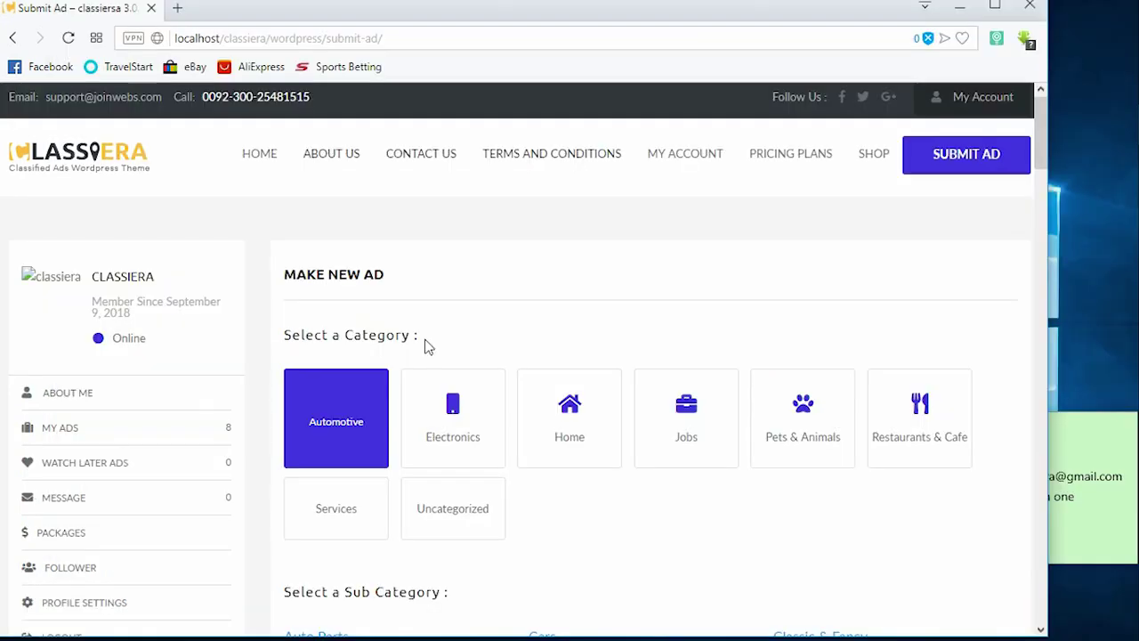
# - Switch the ad's sub category from Auto Parts to Cars to show its extra fields
pyautogui.scroll(-1, 410, 329)
pyautogui.scroll(-4, 409, 329)
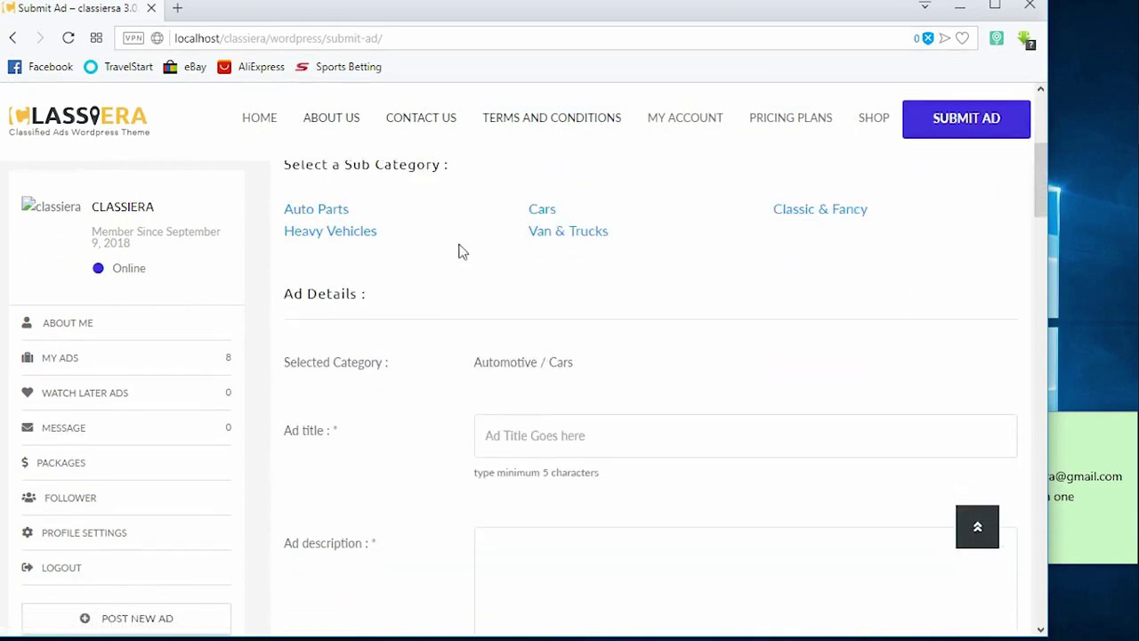
pyautogui.scroll(1, 460, 249)
pyautogui.click(321, 299)
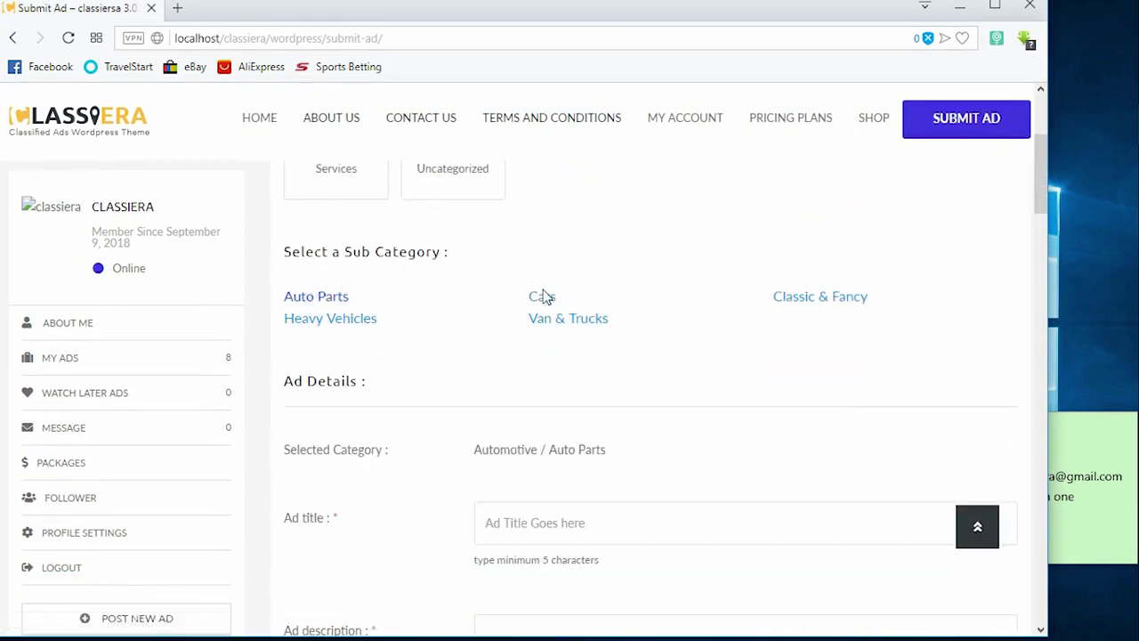
pyautogui.click(537, 301)
pyautogui.scroll(-8, 534, 308)
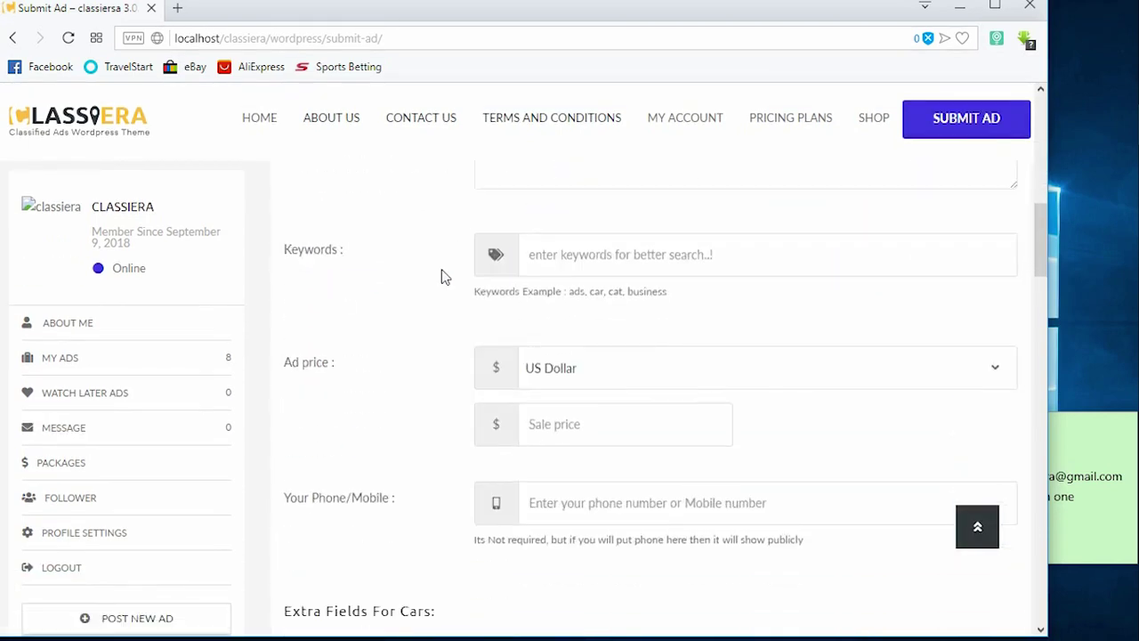
pyautogui.scroll(-2, 443, 277)
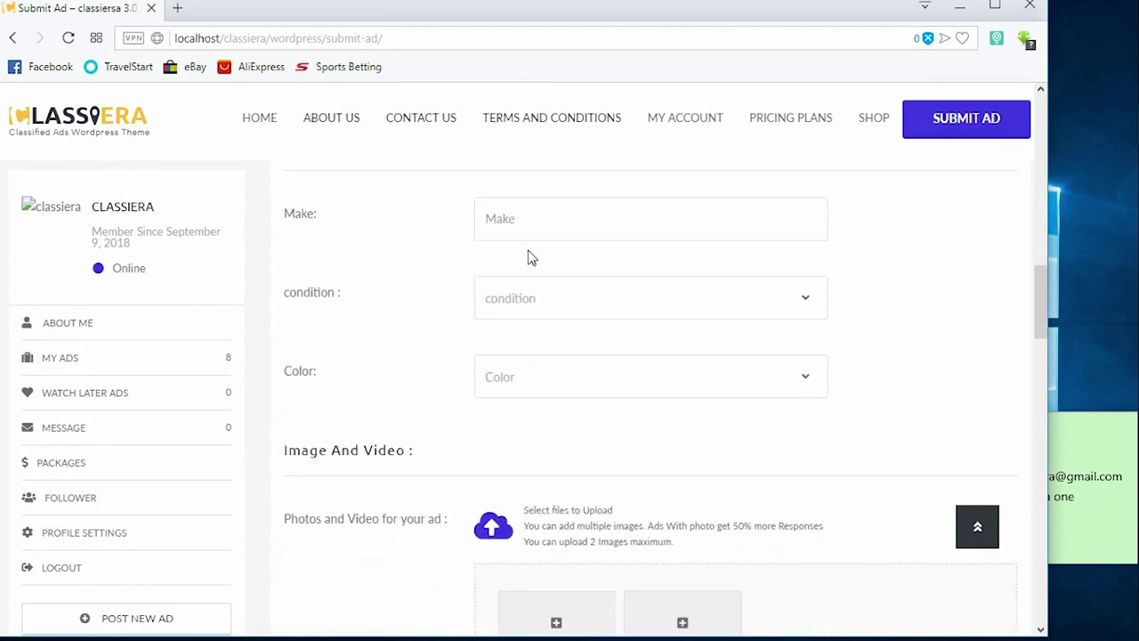
pyautogui.click(568, 217)
# - Review the condition dropdown's options and set the car's Color to Hot pink
pyautogui.click(568, 296)
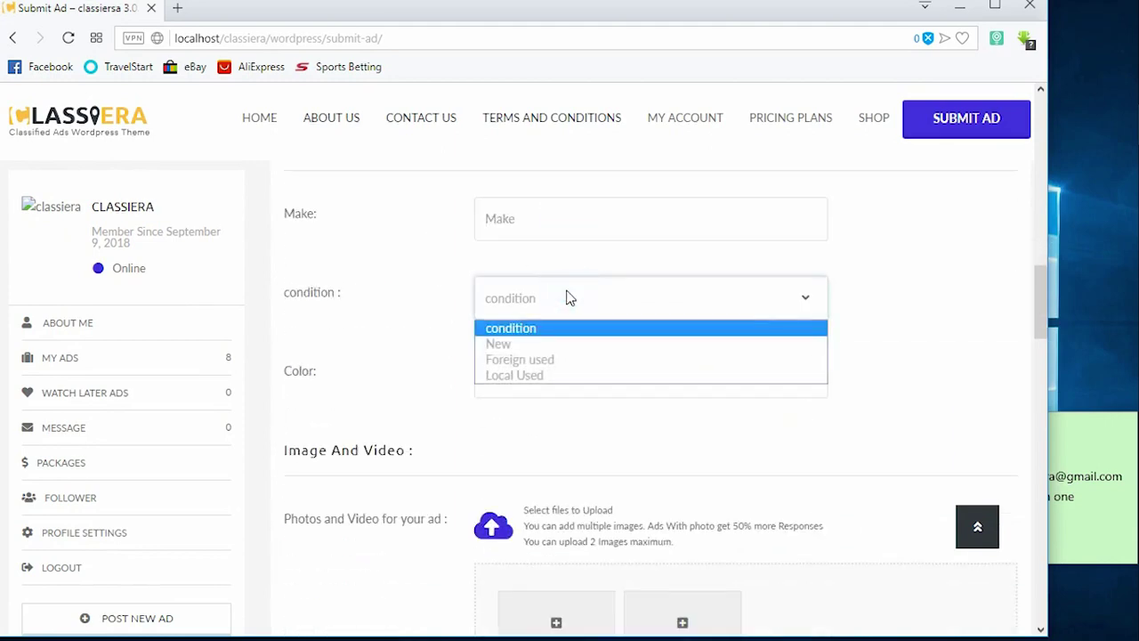
pyautogui.click(527, 344)
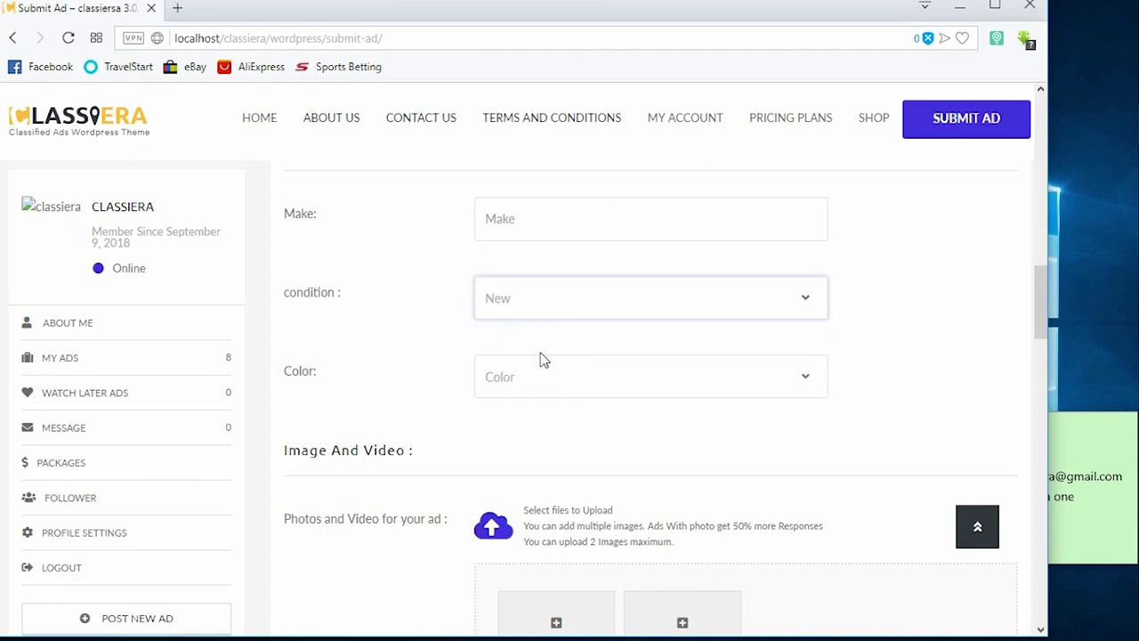
pyautogui.click(534, 300)
pyautogui.click(528, 345)
pyautogui.click(525, 376)
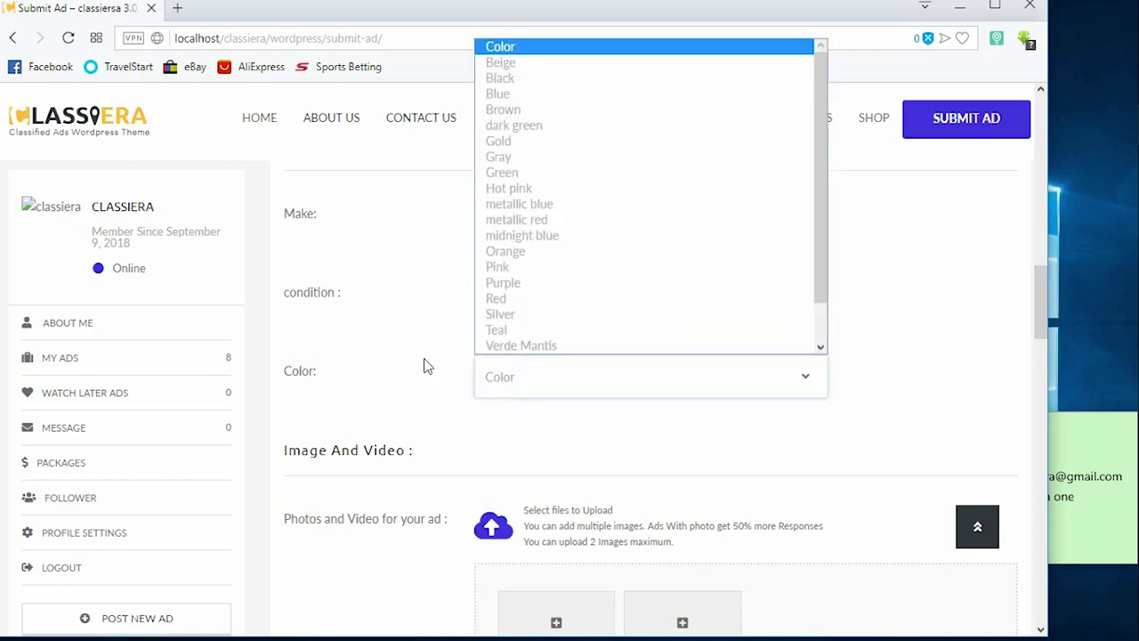
pyautogui.scroll(-1, 600, 237)
pyautogui.scroll(1, 588, 229)
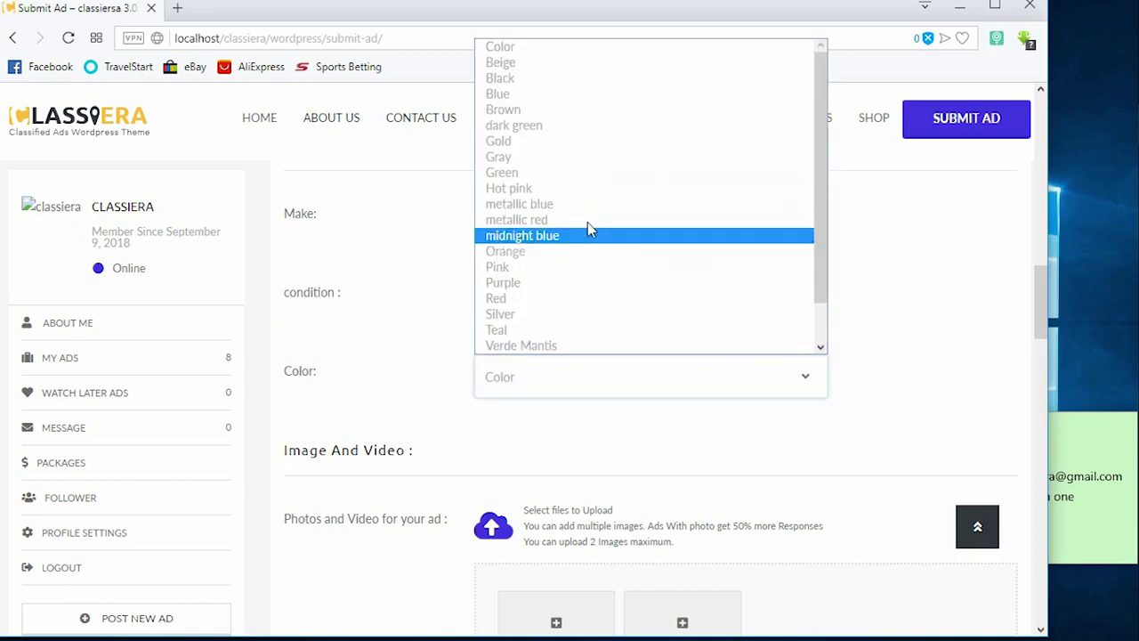
pyautogui.click(580, 189)
# - Type 'to' into Make and erase it, showing Make is still a plain text box
pyautogui.click(523, 223)
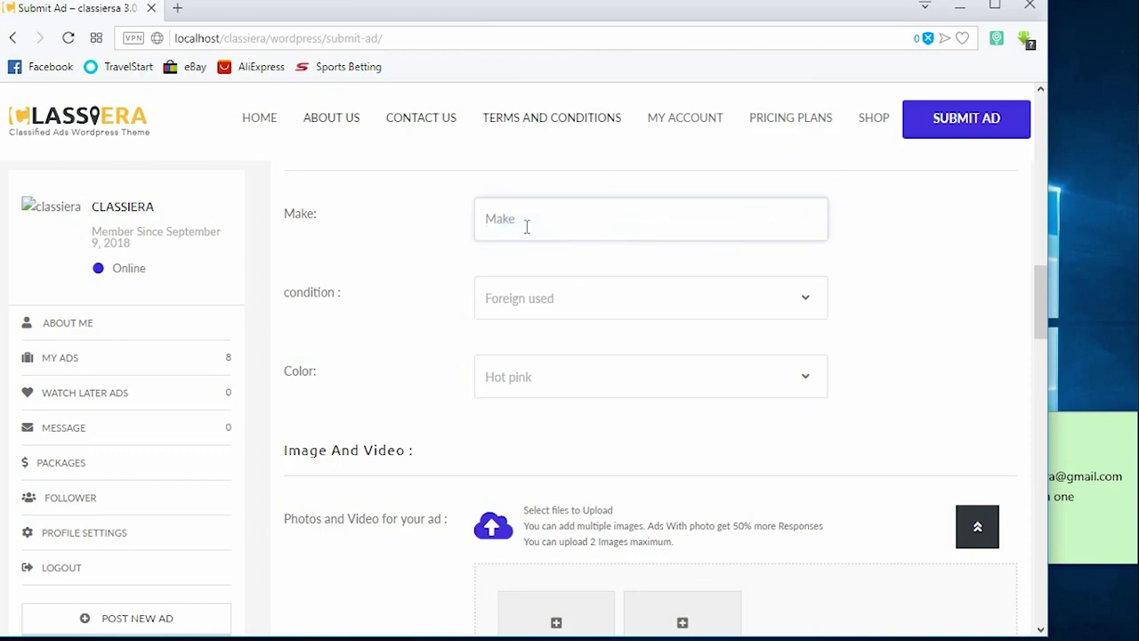
pyautogui.write('to')
pyautogui.press('BackSpace')
pyautogui.press('BackSpace')
# - Reopen the Color list to review its options, keeping Hot pink, then return to Make
pyautogui.click(511, 391)
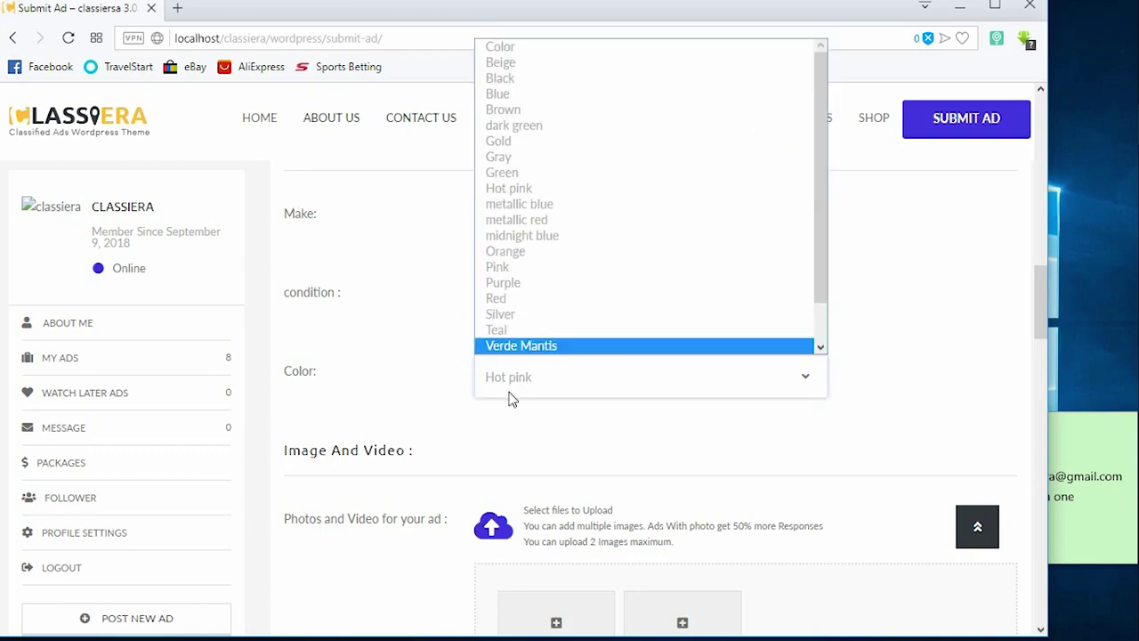
pyautogui.click(453, 387)
pyautogui.moveTo(287, 372); pyautogui.dragTo(325, 374)
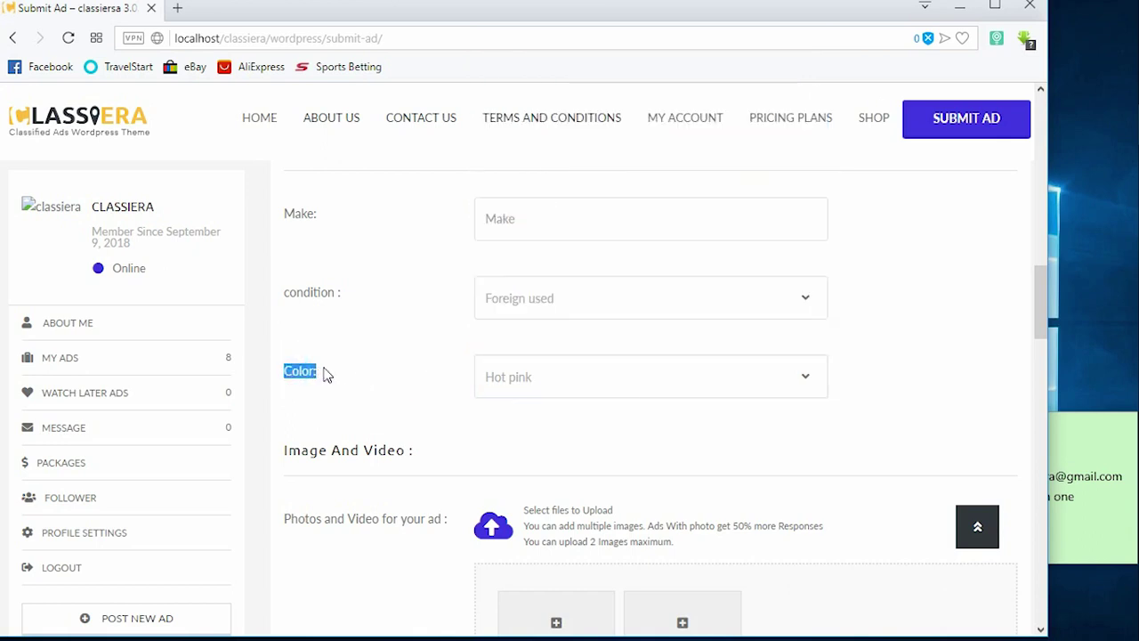
pyautogui.click(650, 381)
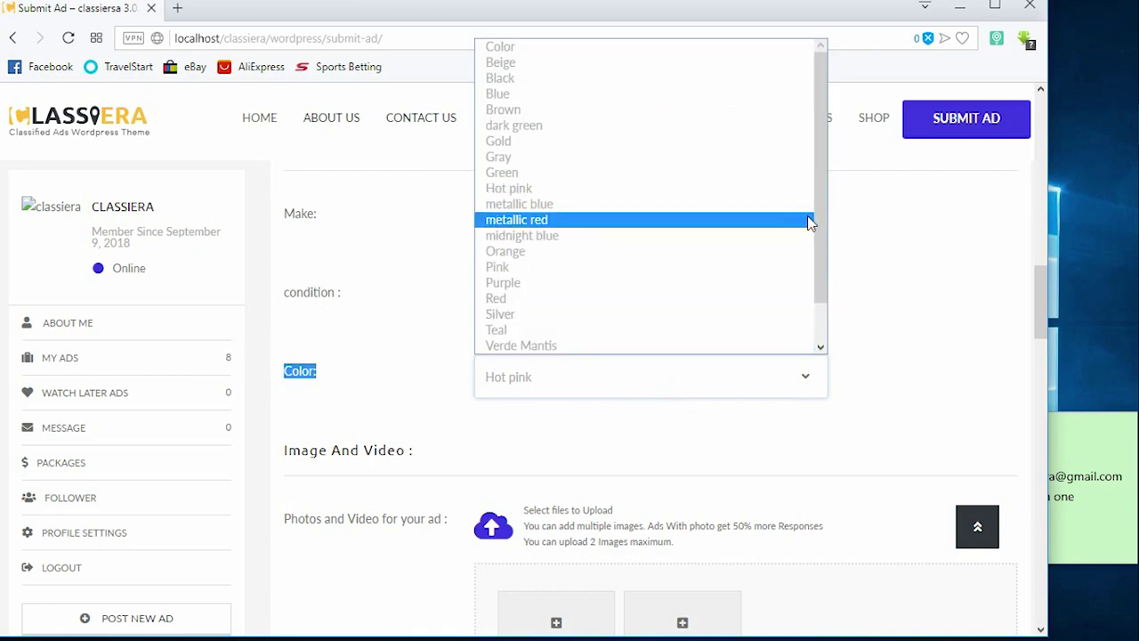
pyautogui.moveTo(816, 190); pyautogui.dragTo(816, 338)
pyautogui.scroll(1, 569, 134)
pyautogui.scroll(-1, 569, 249)
pyautogui.scroll(1, 561, 125)
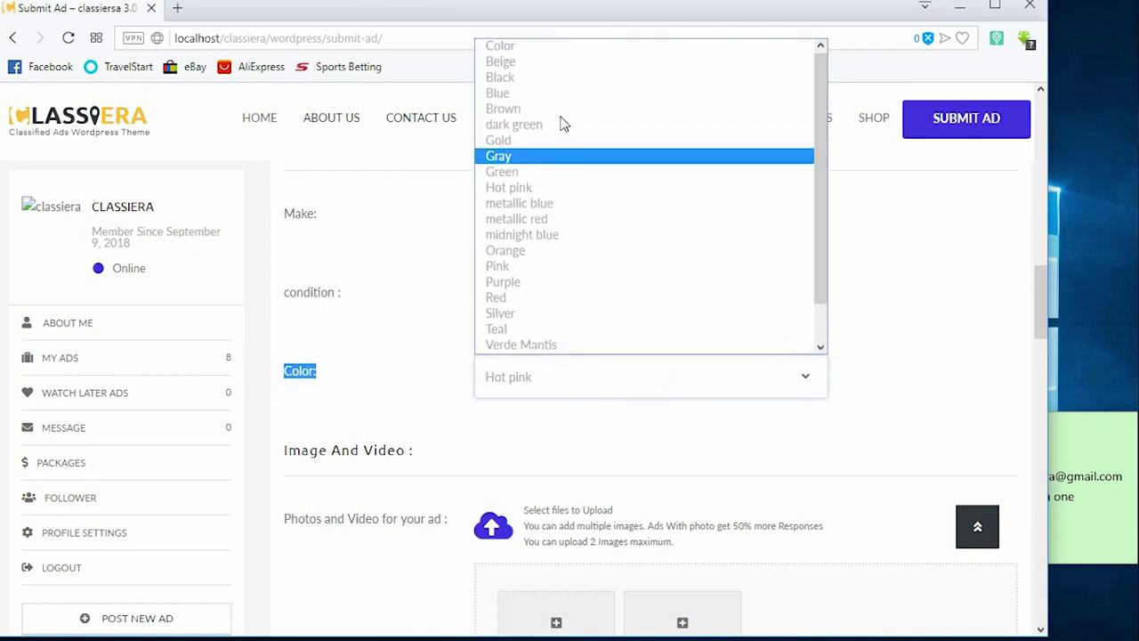
pyautogui.click(440, 369)
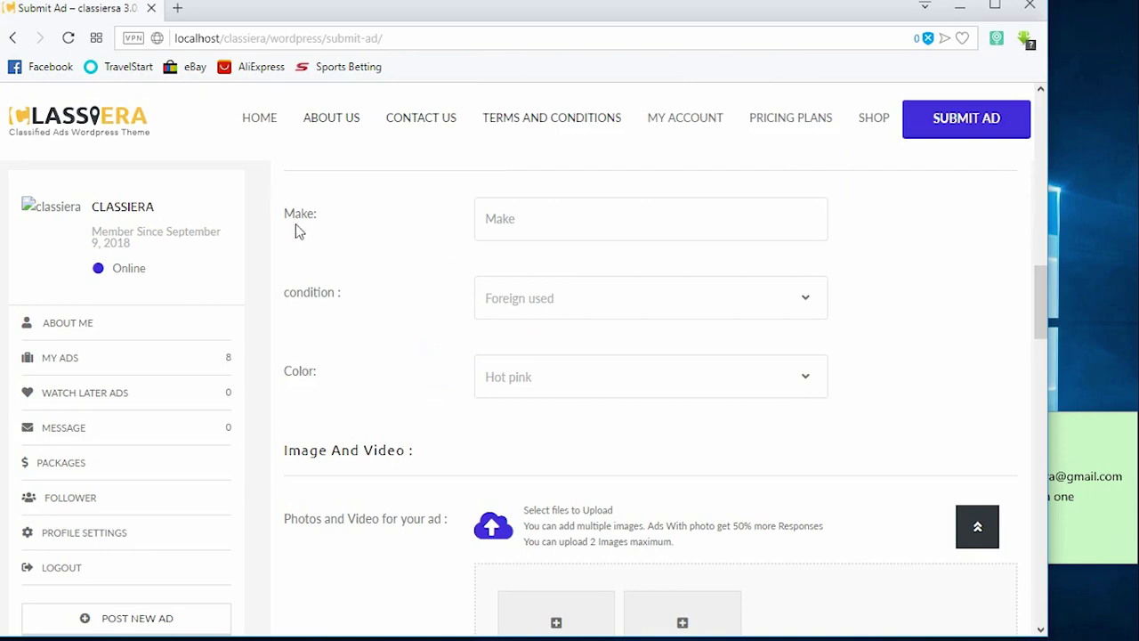
pyautogui.click(555, 222)
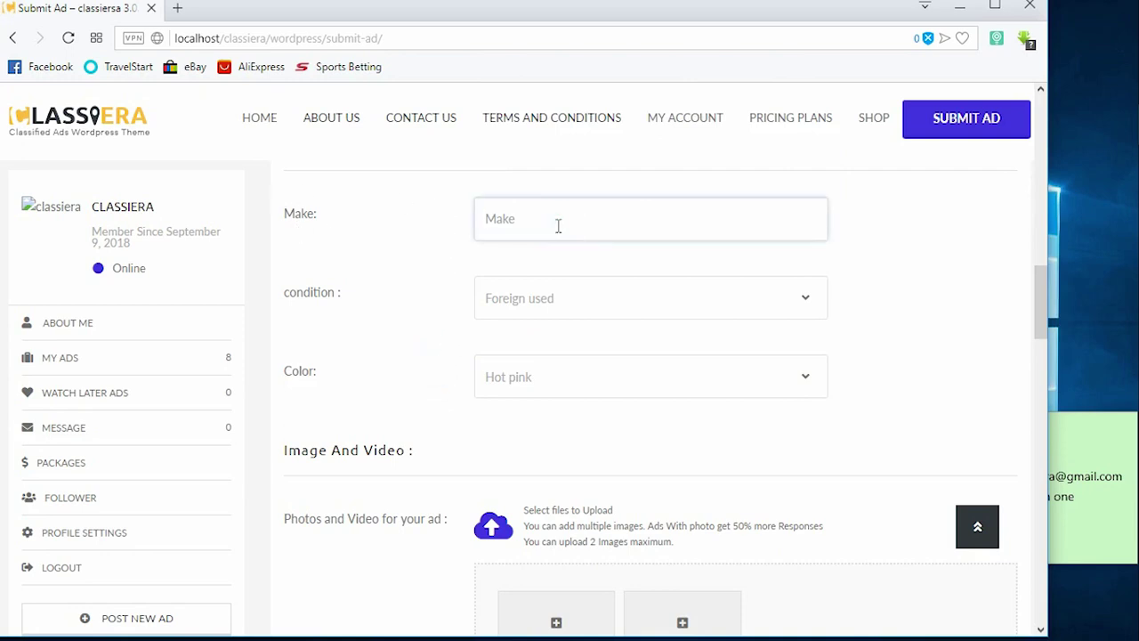
pyautogui.click(504, 220)
# - Load the Cars category's custom fields and change Make's input type to Dropdown
pyautogui.click(1043, 200)
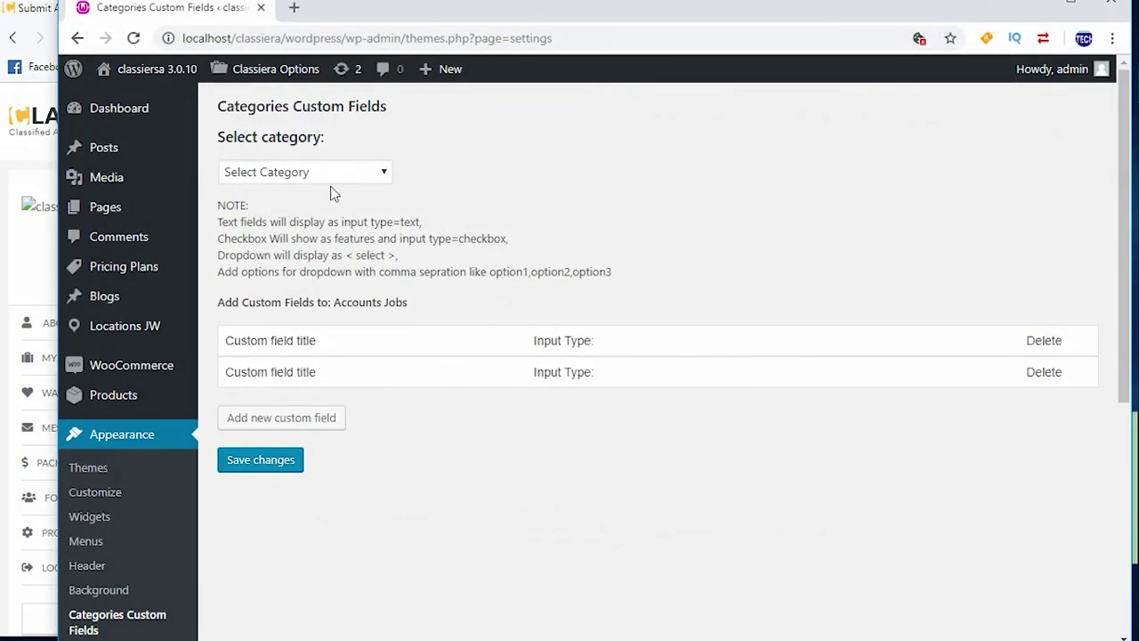
pyautogui.click(307, 173)
pyautogui.click(296, 244)
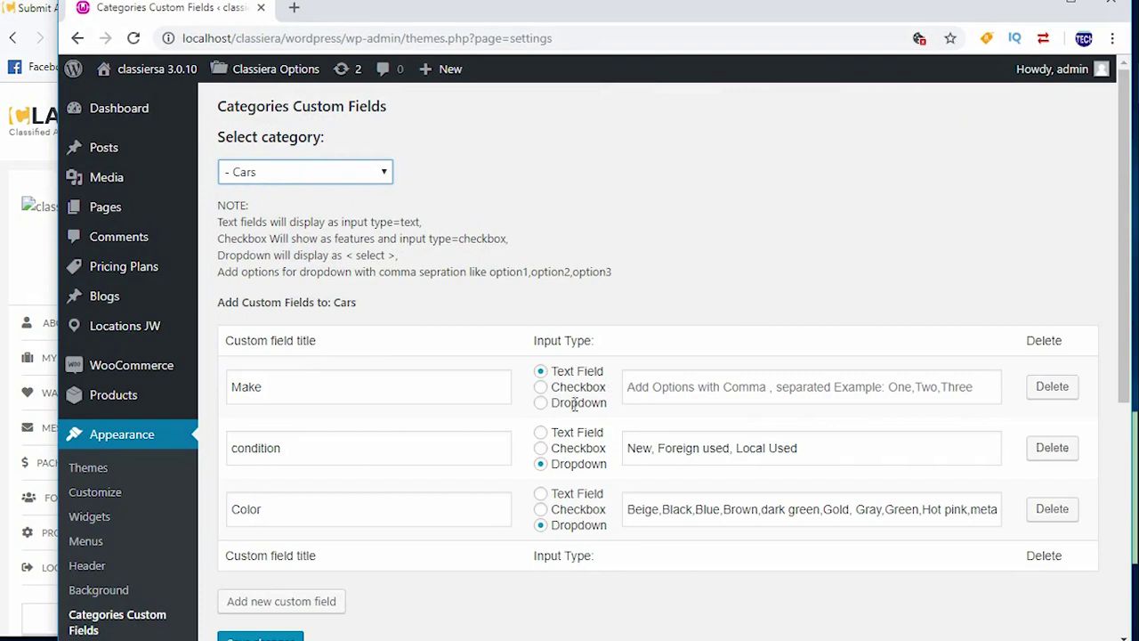
pyautogui.click(540, 402)
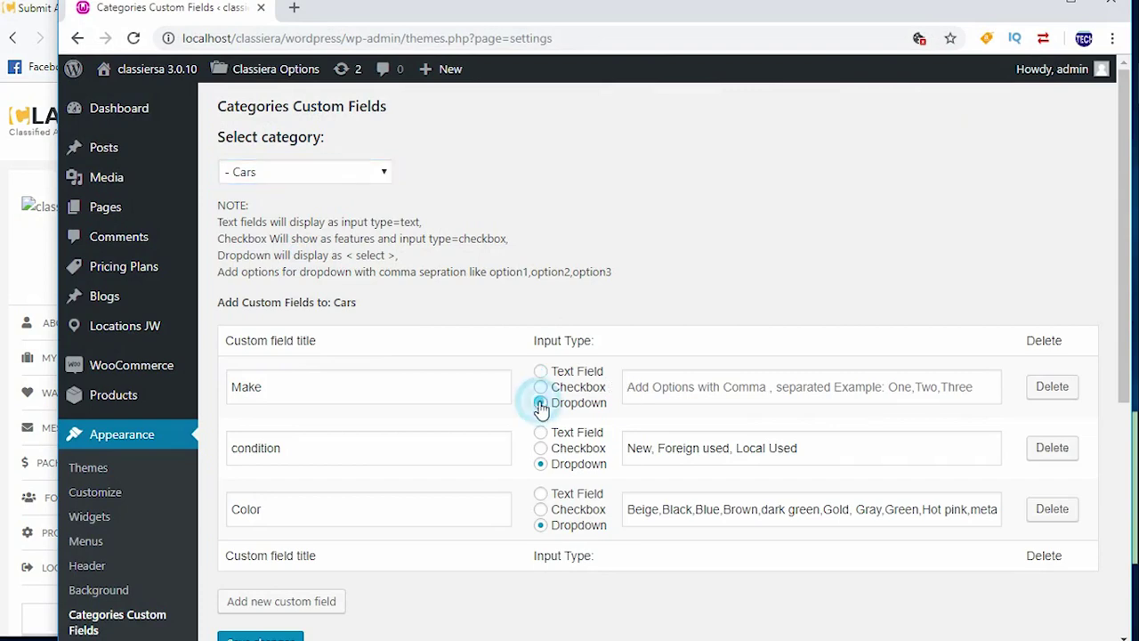
pyautogui.click(672, 386)
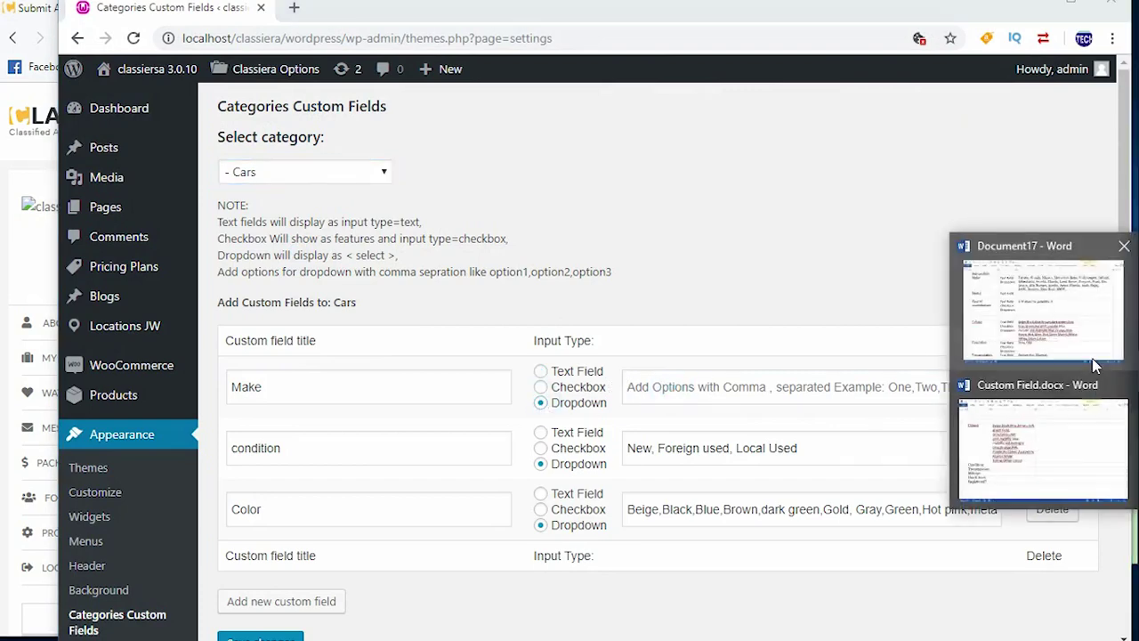
# - Copy the car-make list from the Word notes into Make's options and save the changes
pyautogui.click(1018, 323)
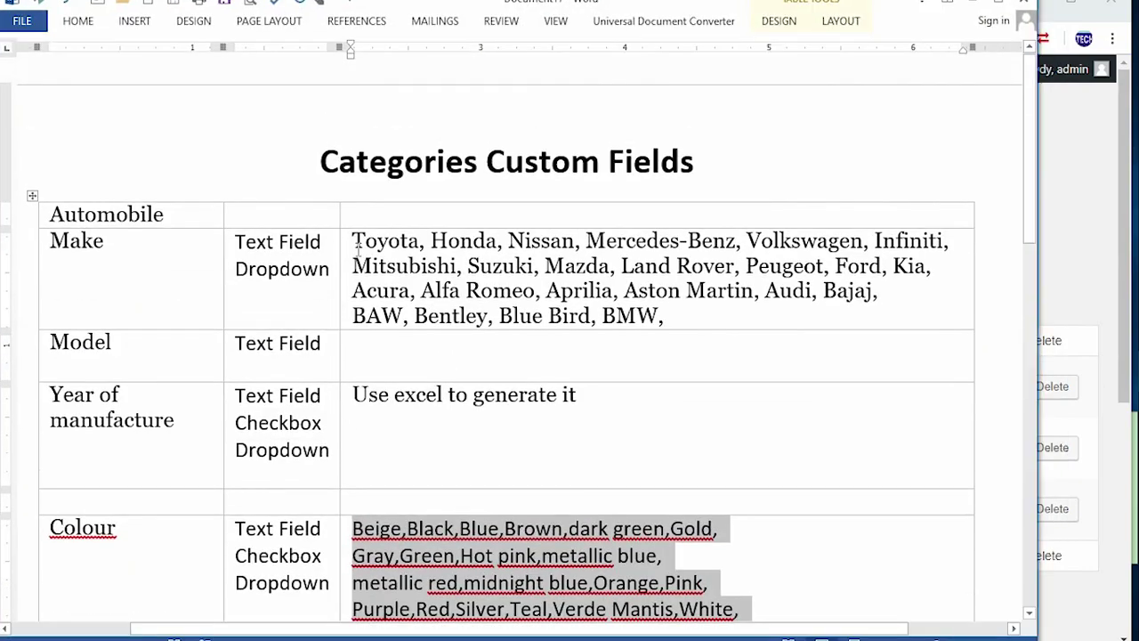
pyautogui.moveTo(357, 241); pyautogui.dragTo(666, 317)
pyautogui.rightClick(545, 247)
pyautogui.click(605, 276)
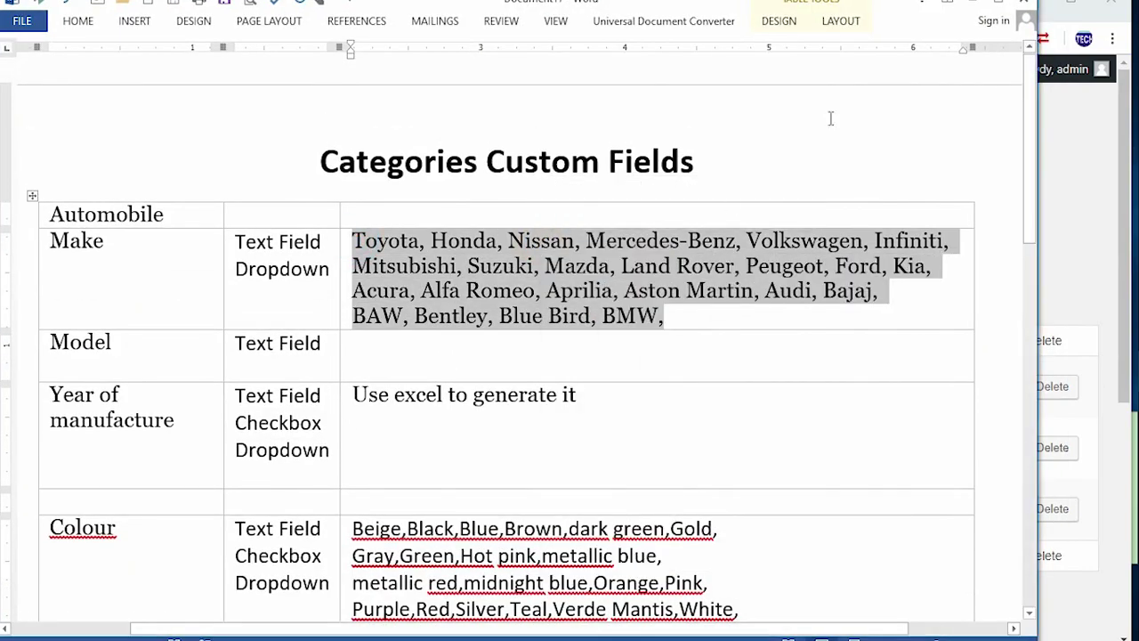
pyautogui.click(959, 5)
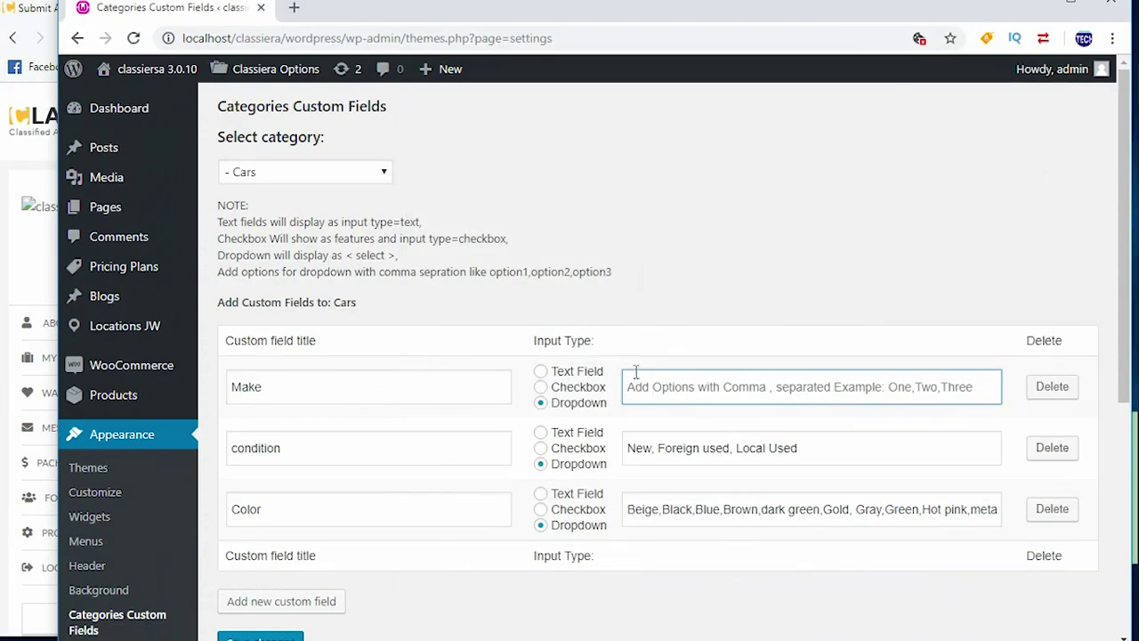
pyautogui.rightClick(637, 379)
pyautogui.click(676, 477)
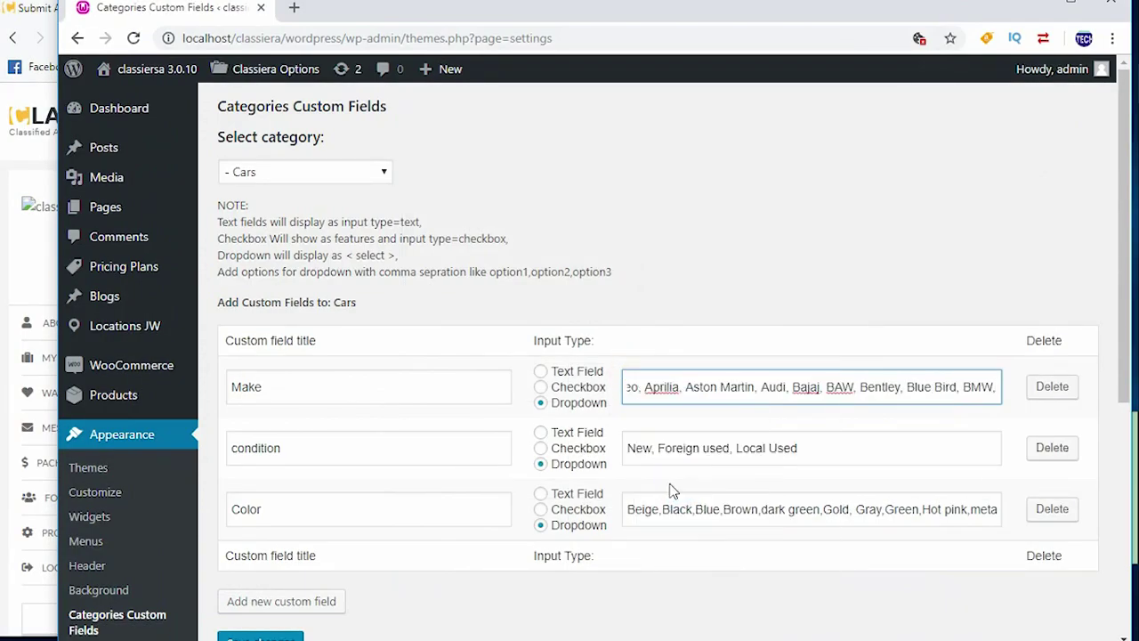
pyautogui.scroll(-2, 663, 489)
pyautogui.click(257, 472)
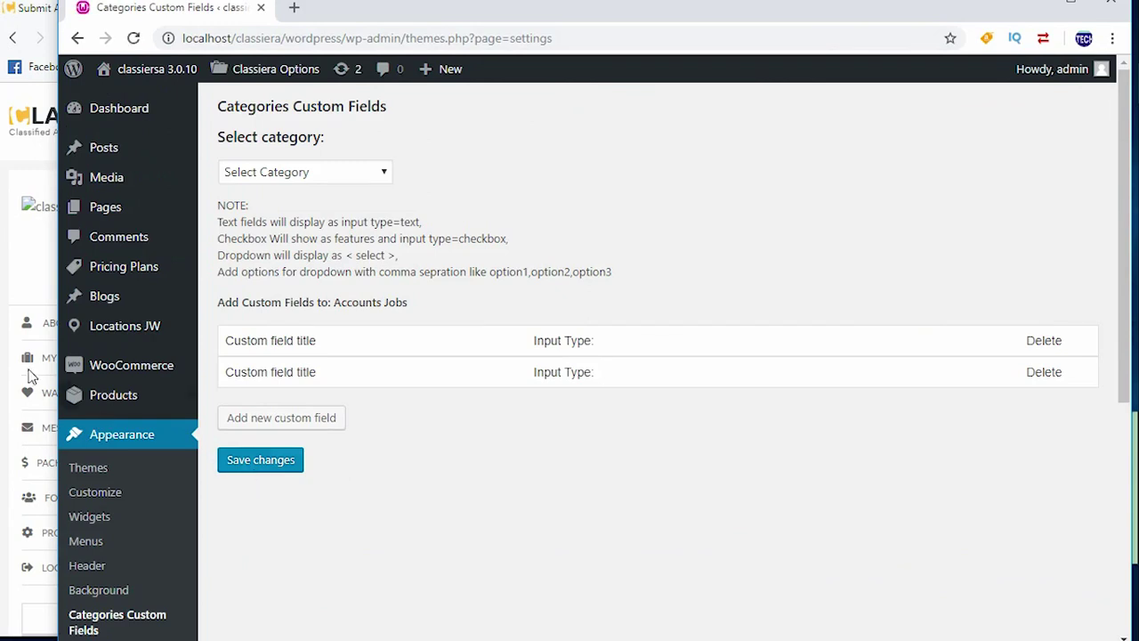
# - Reselect Cars as the ad's sub category, switching from Auto Parts, to reload its extra fields
pyautogui.click(6, 321)
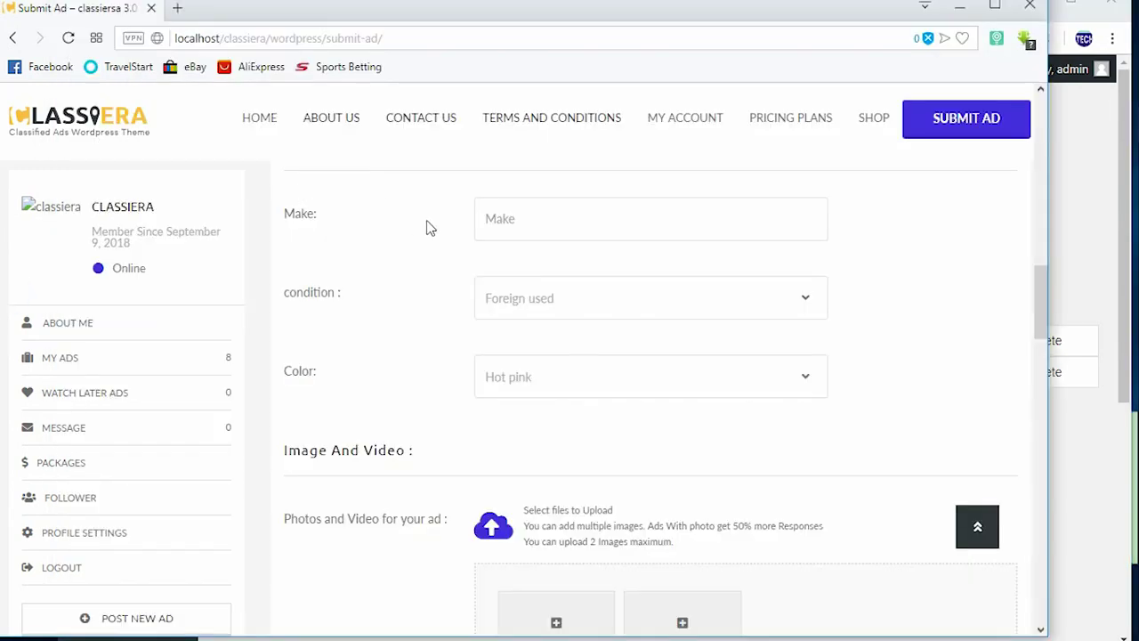
pyautogui.scroll(8, 430, 228)
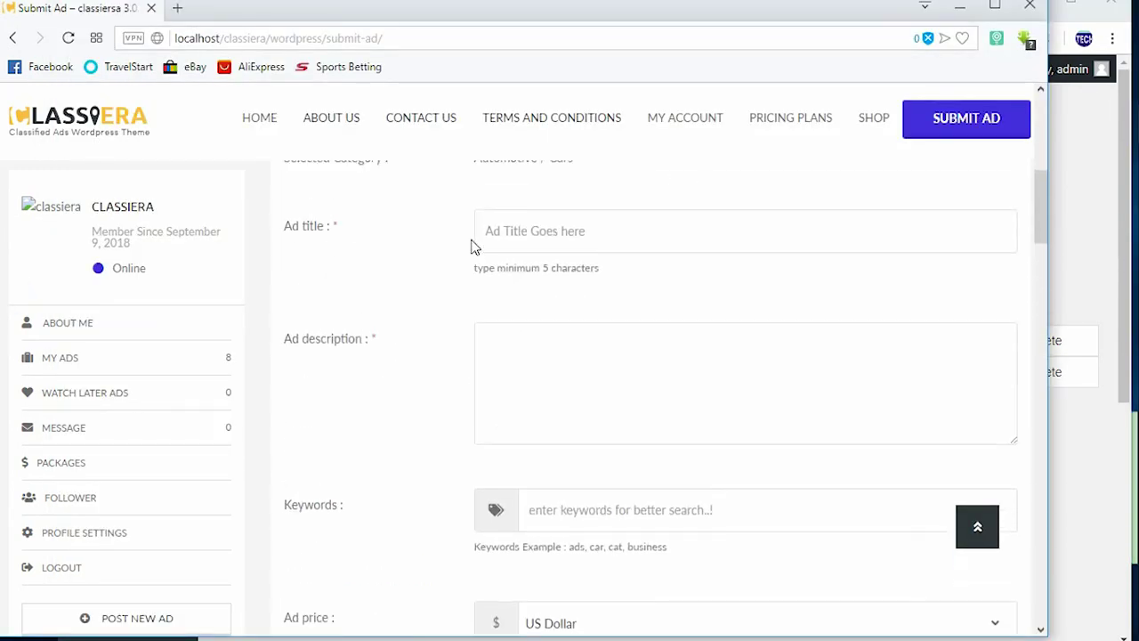
pyautogui.scroll(2, 471, 246)
pyautogui.click(316, 245)
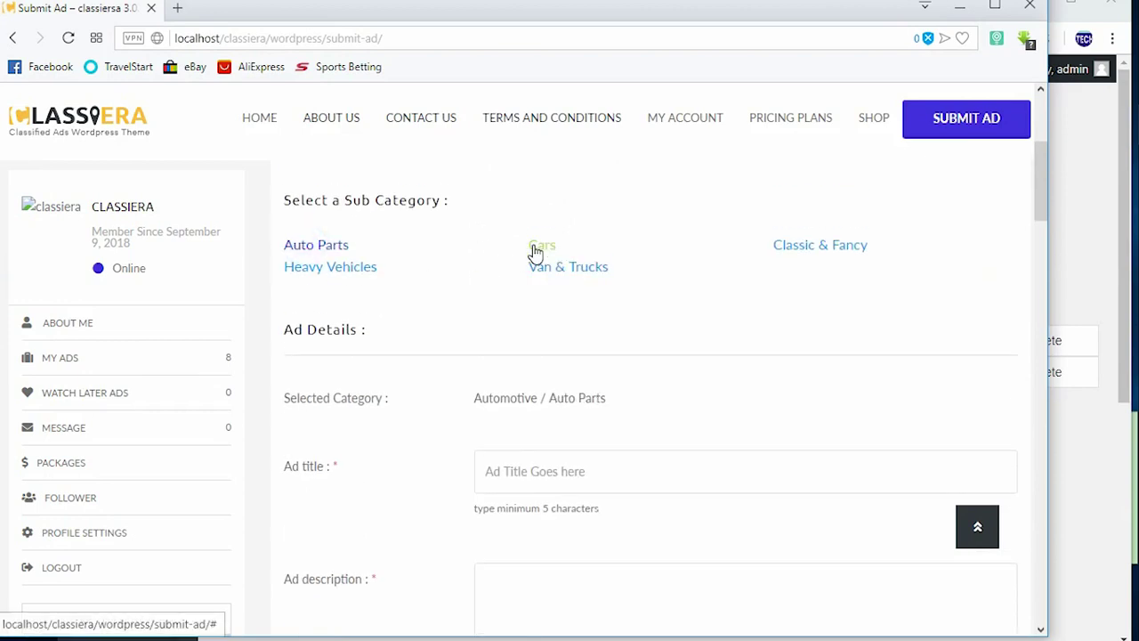
pyautogui.click(538, 249)
pyautogui.scroll(-7, 534, 249)
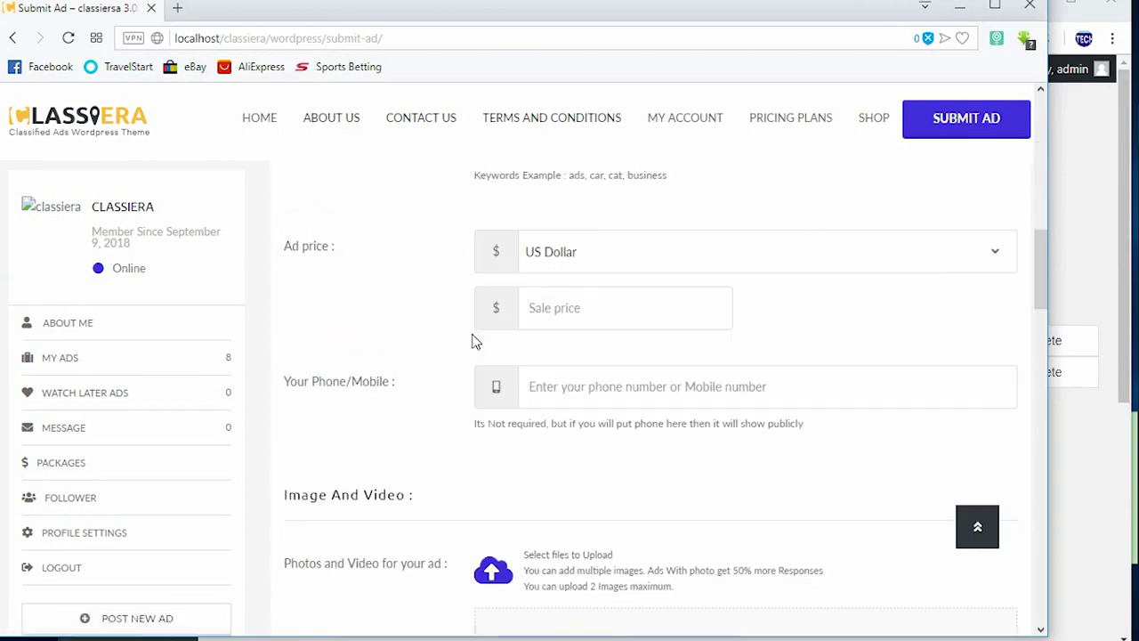
pyautogui.scroll(-3, 402, 327)
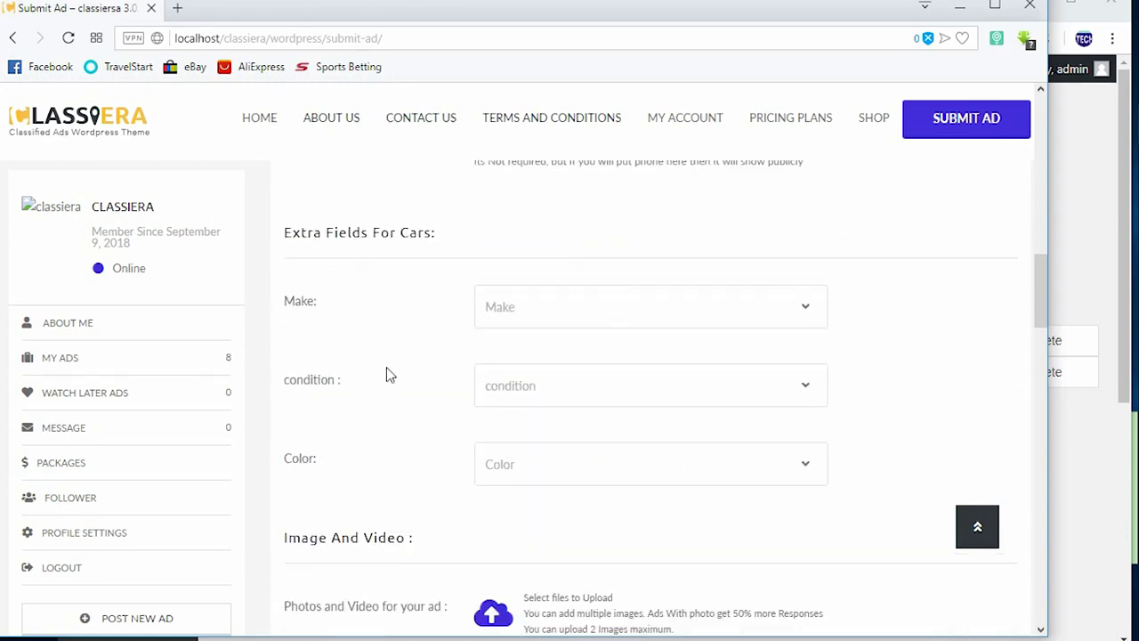
# - Browse the new Make dropdown of car makes without choosing one
pyautogui.click(570, 300)
pyautogui.scroll(-1, 660, 449)
pyautogui.scroll(-1, 661, 459)
pyautogui.scroll(2, 656, 445)
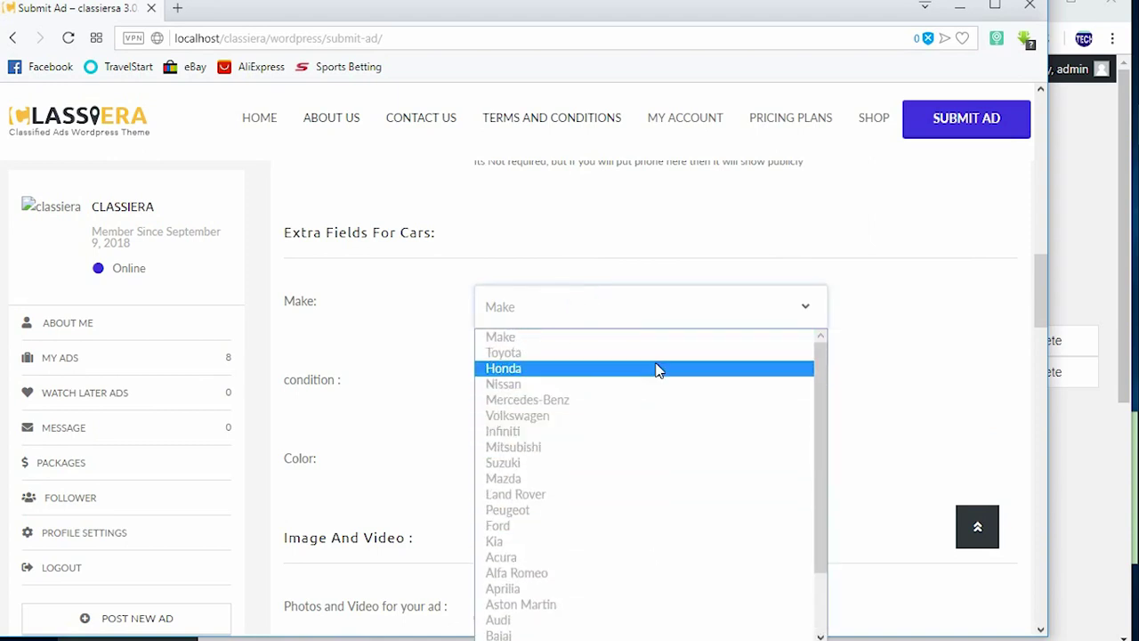
pyautogui.scroll(-1, 635, 570)
pyautogui.scroll(1, 635, 478)
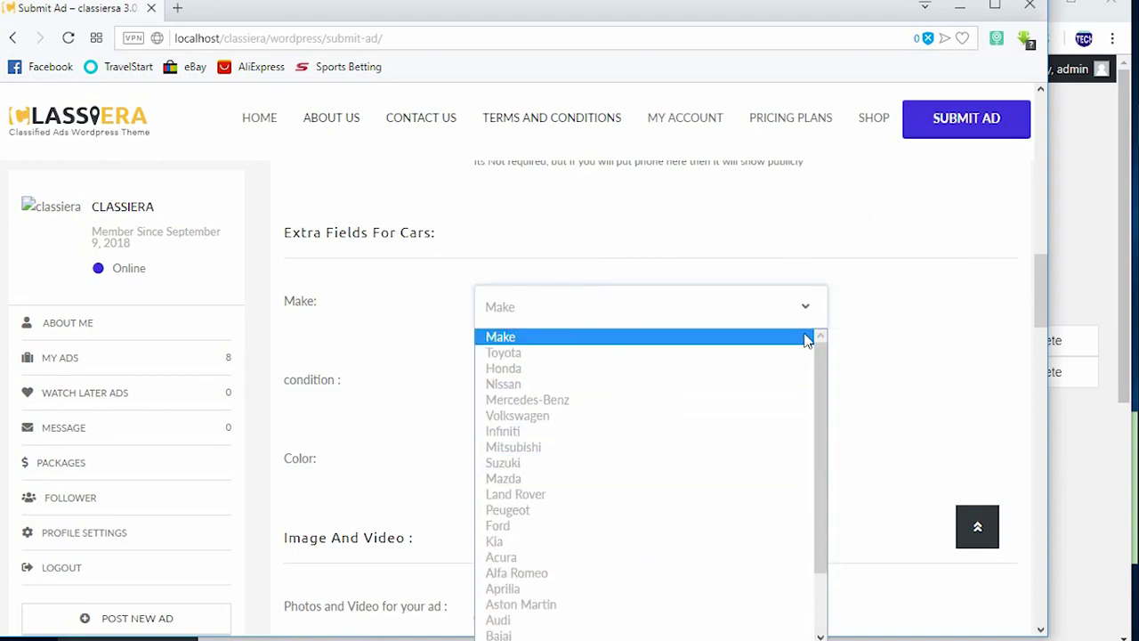
pyautogui.click(961, 347)
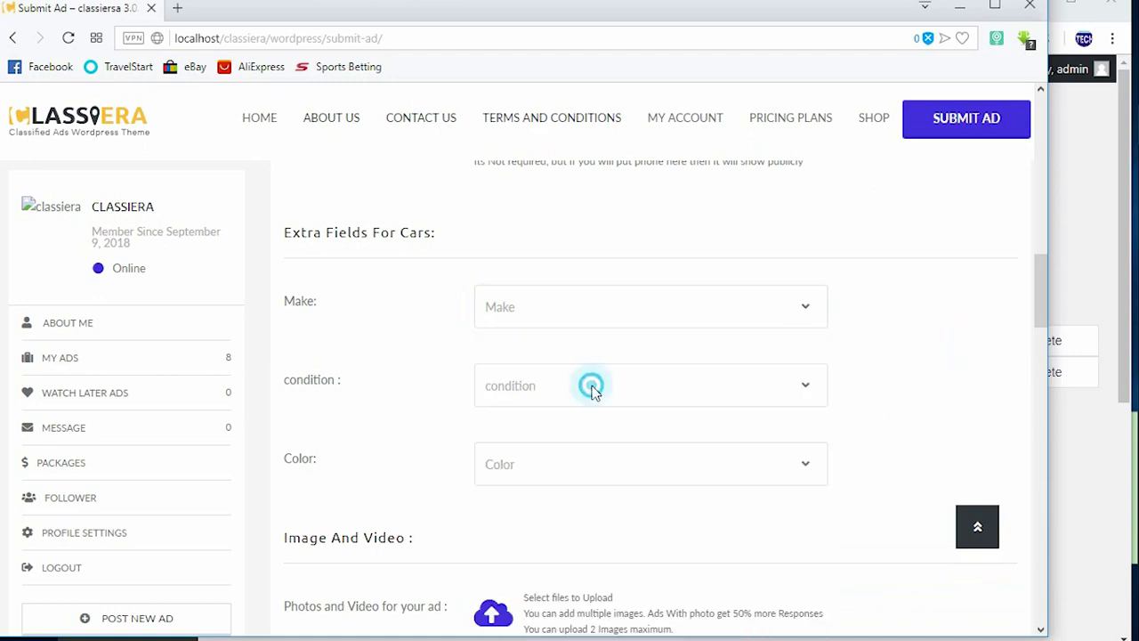
# - Set condition to Local Used and review the Color options under Extra Fields For Cars
pyautogui.click(592, 387)
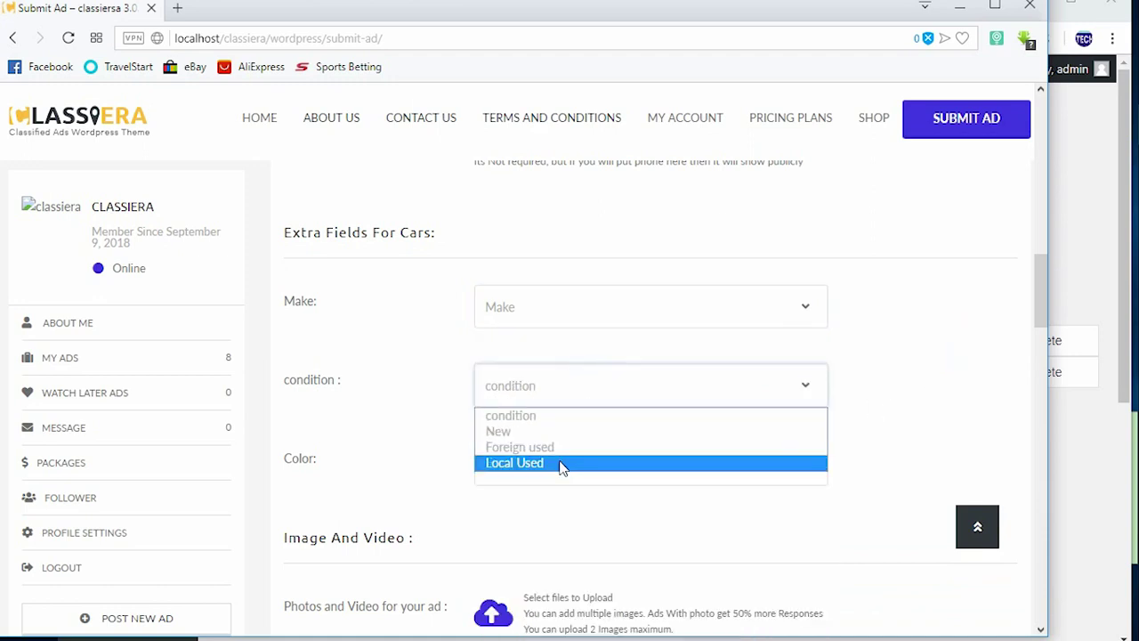
pyautogui.click(561, 464)
pyautogui.click(907, 348)
pyautogui.click(542, 468)
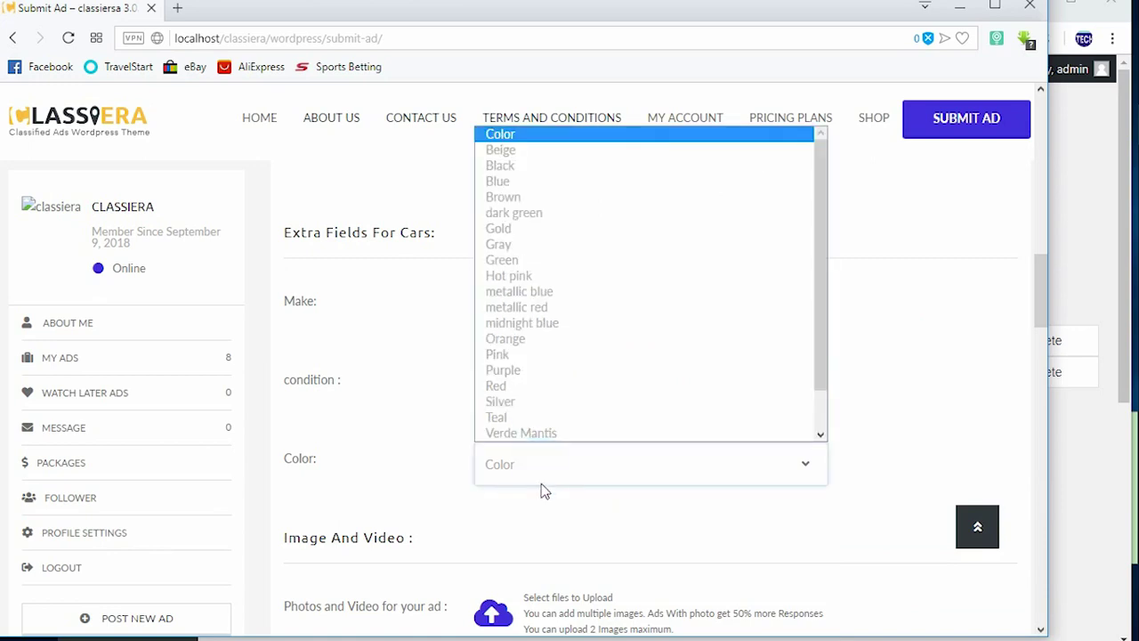
pyautogui.scroll(-1, 730, 394)
pyautogui.scroll(1, 732, 336)
pyautogui.click(976, 318)
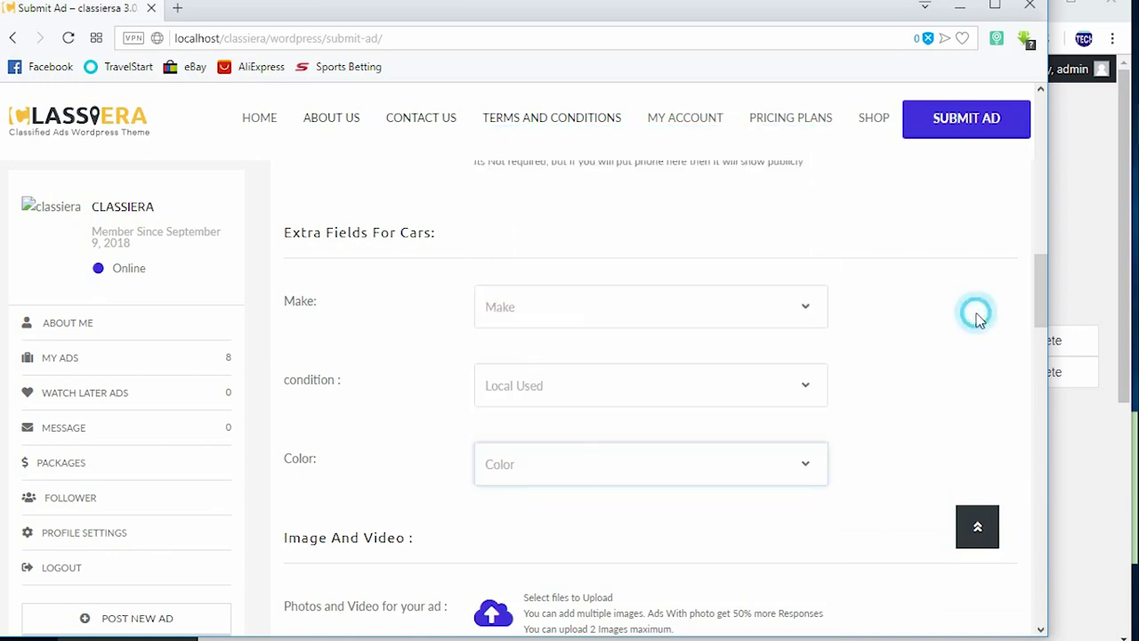
pyautogui.moveTo(284, 233); pyautogui.dragTo(393, 230)
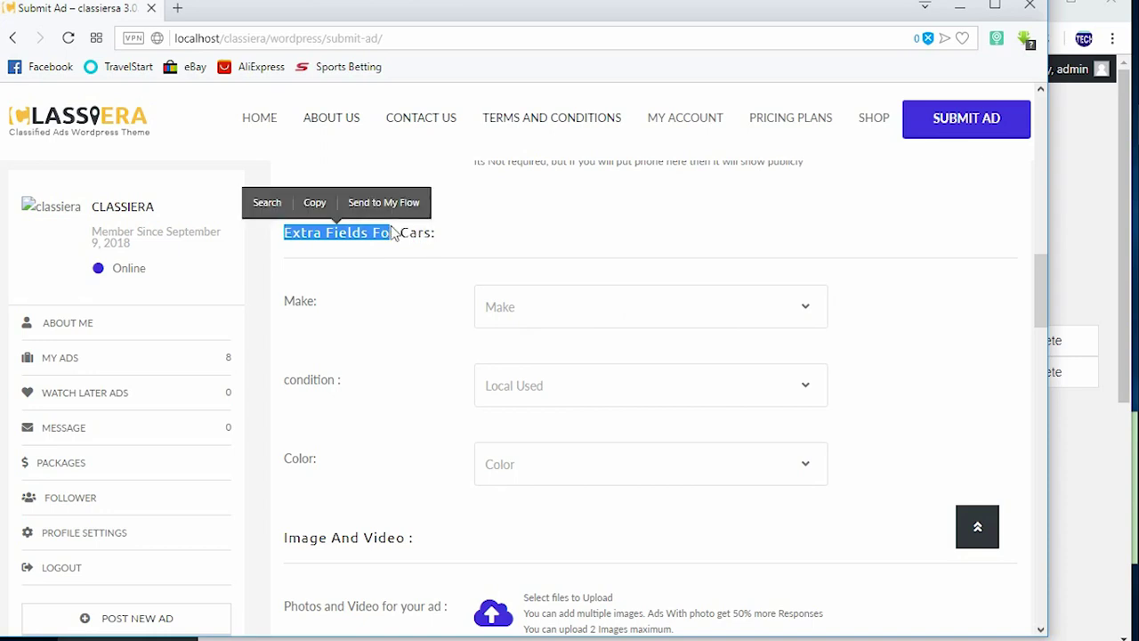